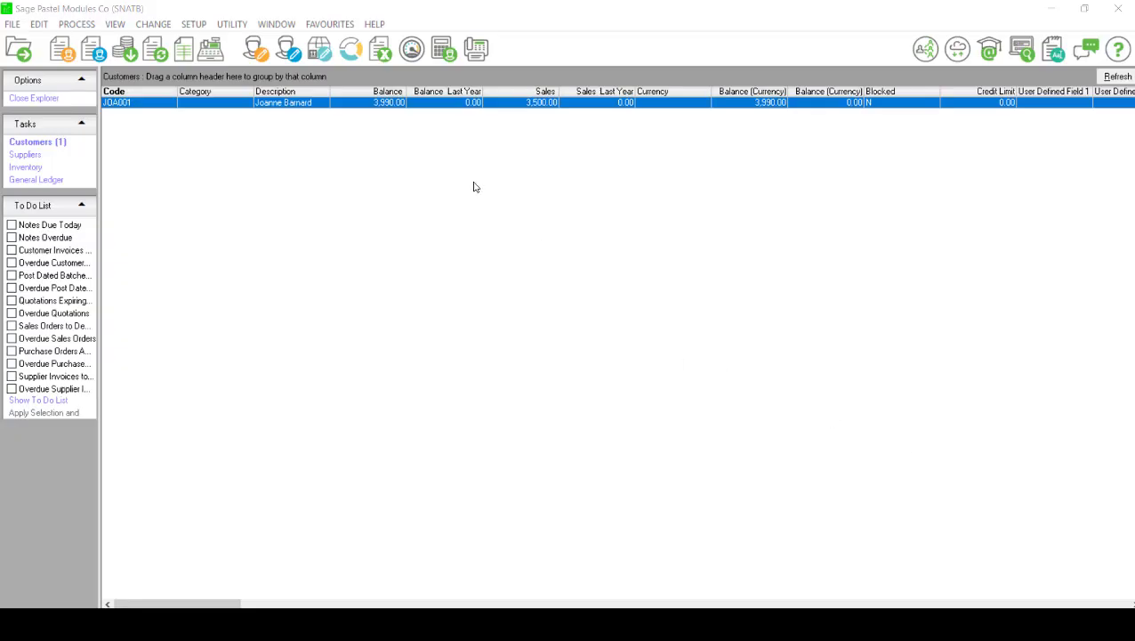
- Search the Pastel Help index for 'form file name' and open the Form File Names table
click(376, 26)
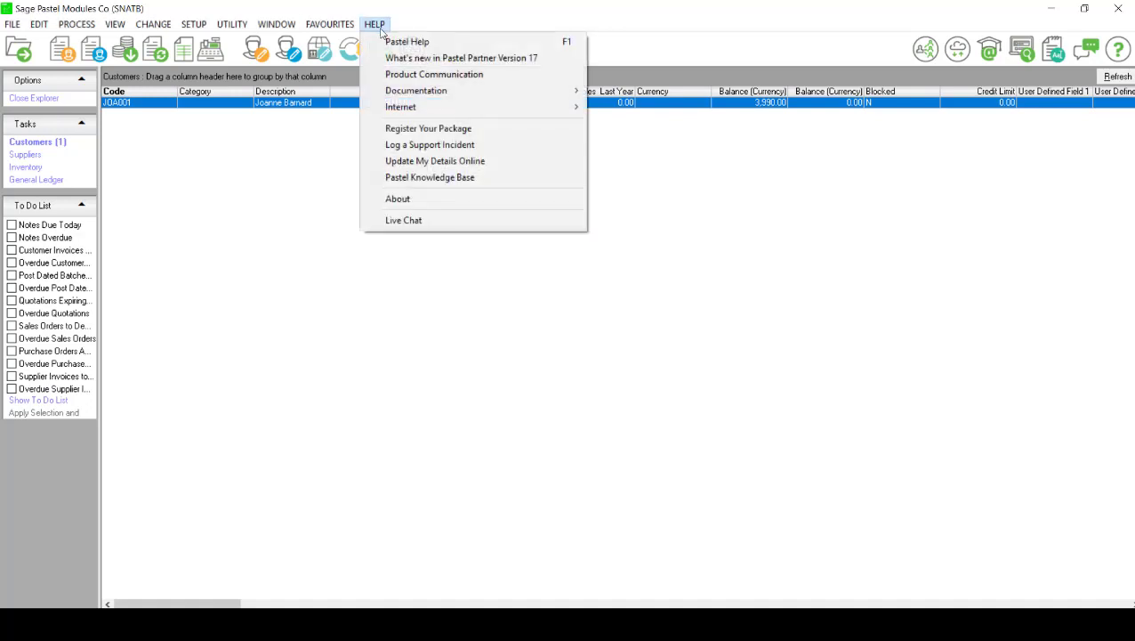
click(387, 40)
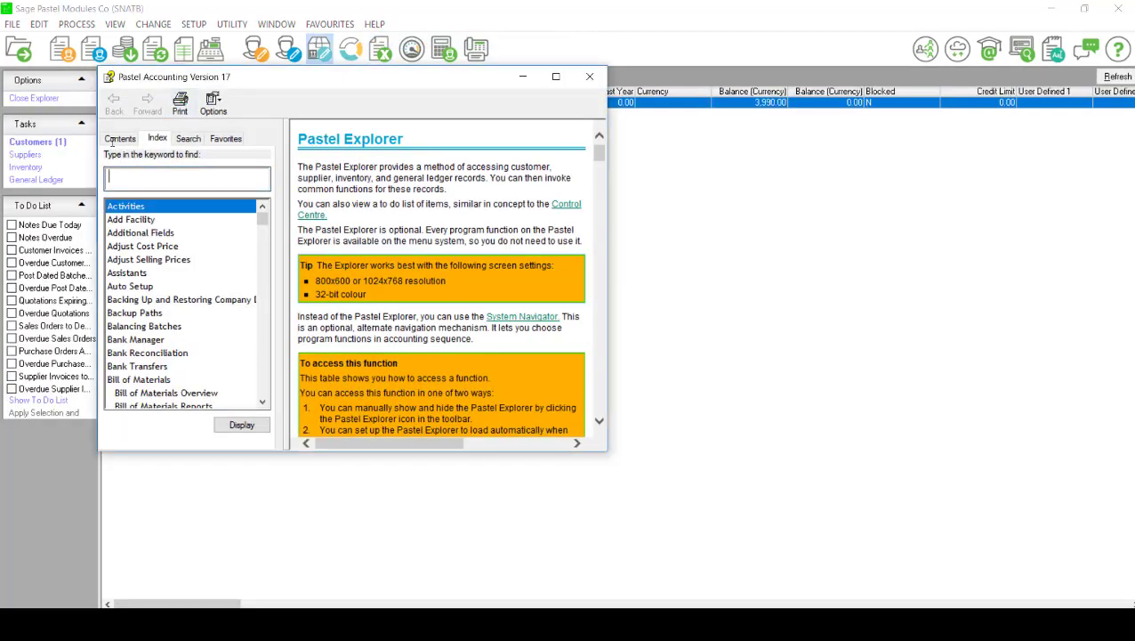
text(form f)
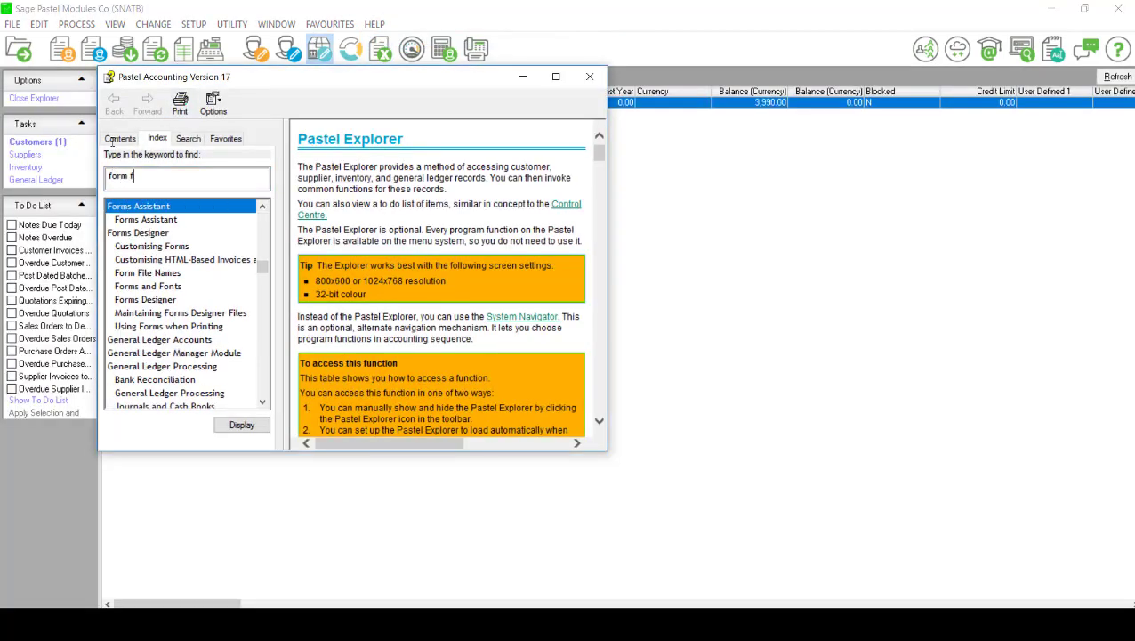
text(ile name)
double_click(149, 274)
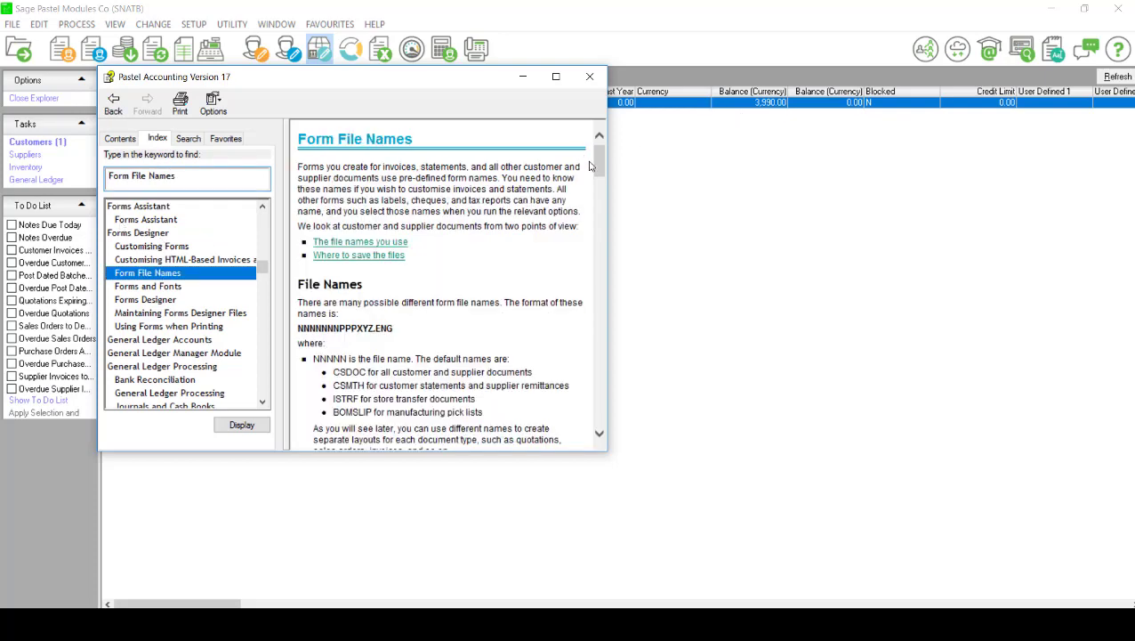
drag(601, 164, 615, 330)
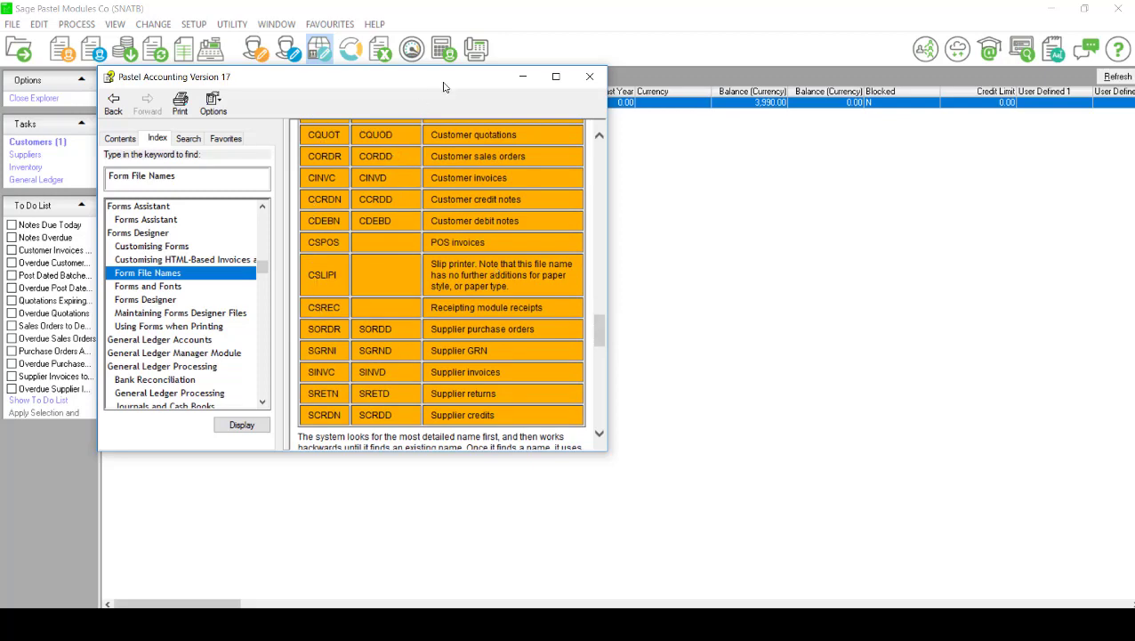
- Launch the Forms Designer from Utility and open the csdocsp.eng invoice form
click(588, 78)
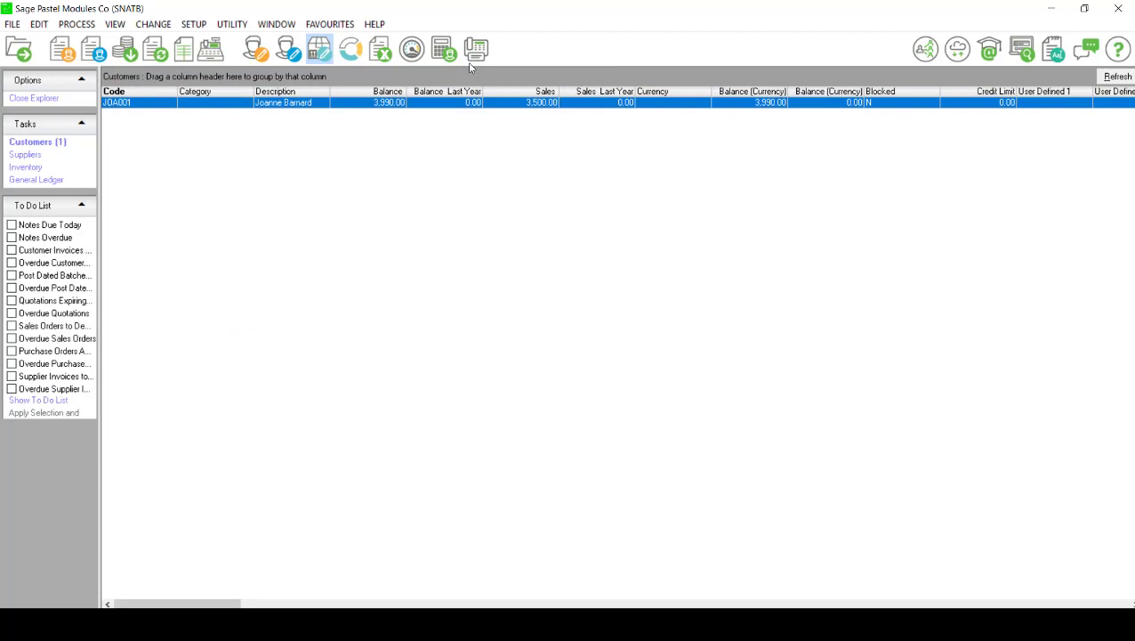
click(231, 24)
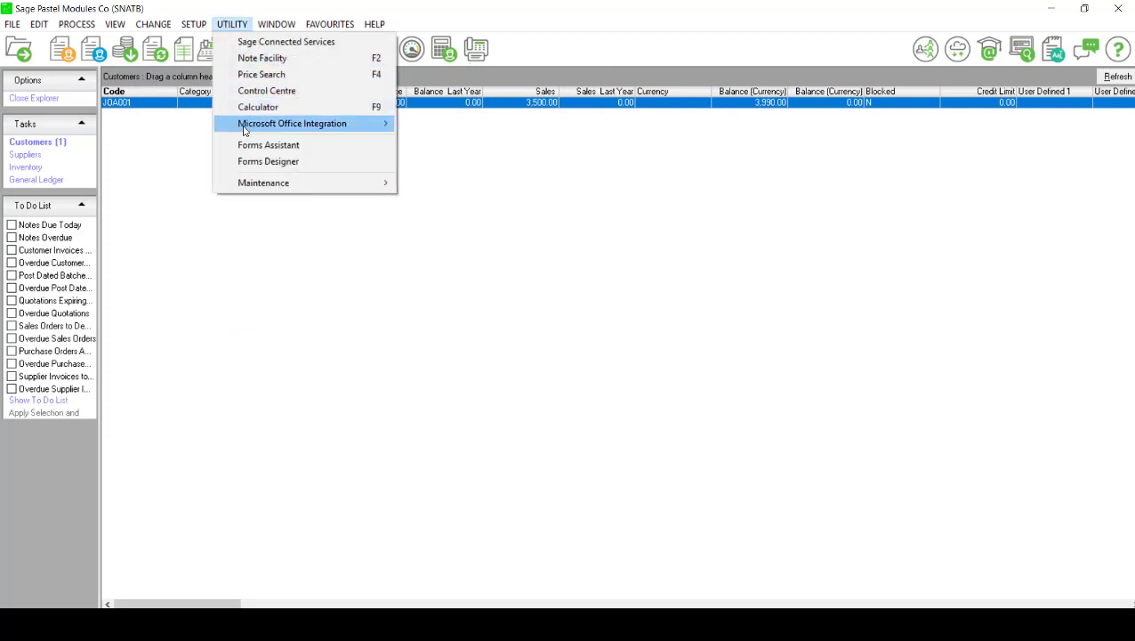
click(200, 138)
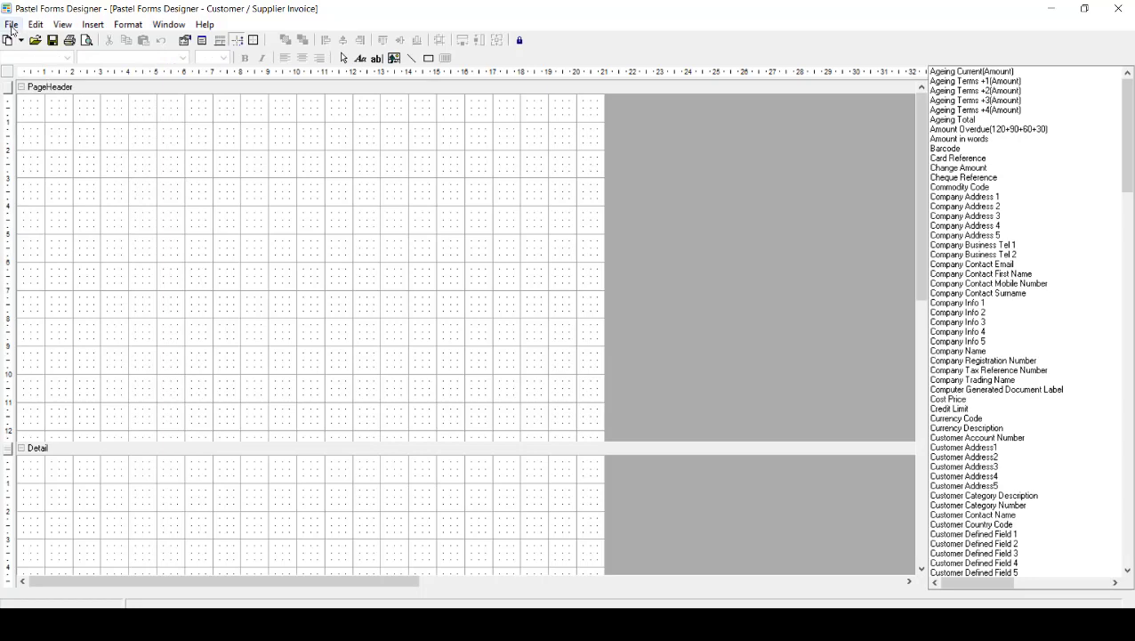
click(11, 24)
click(16, 51)
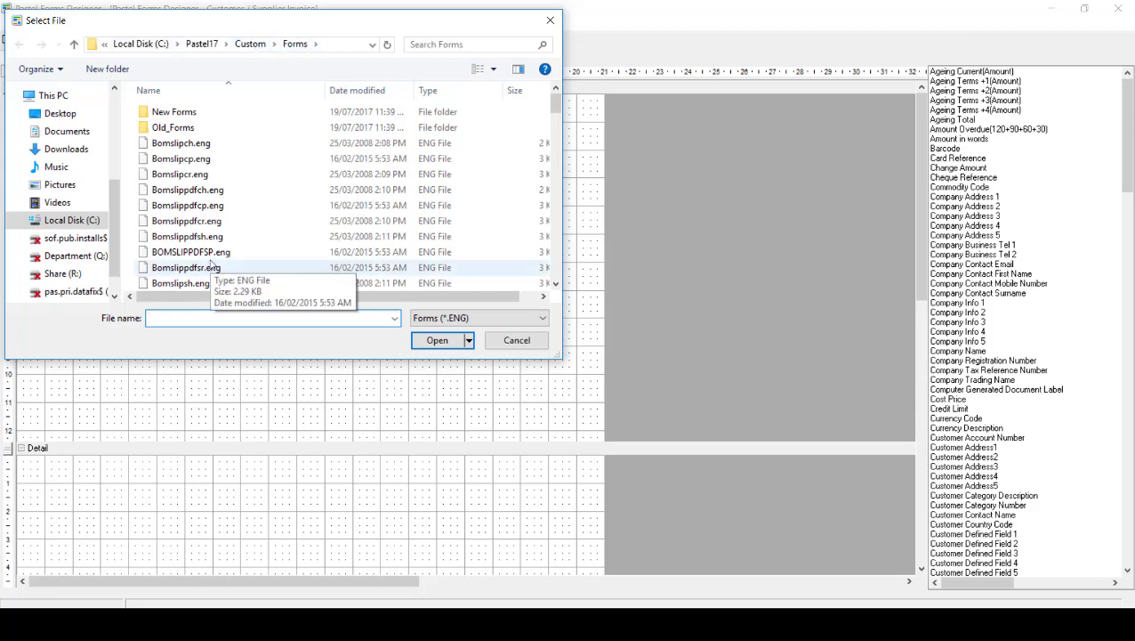
text(csdoc)
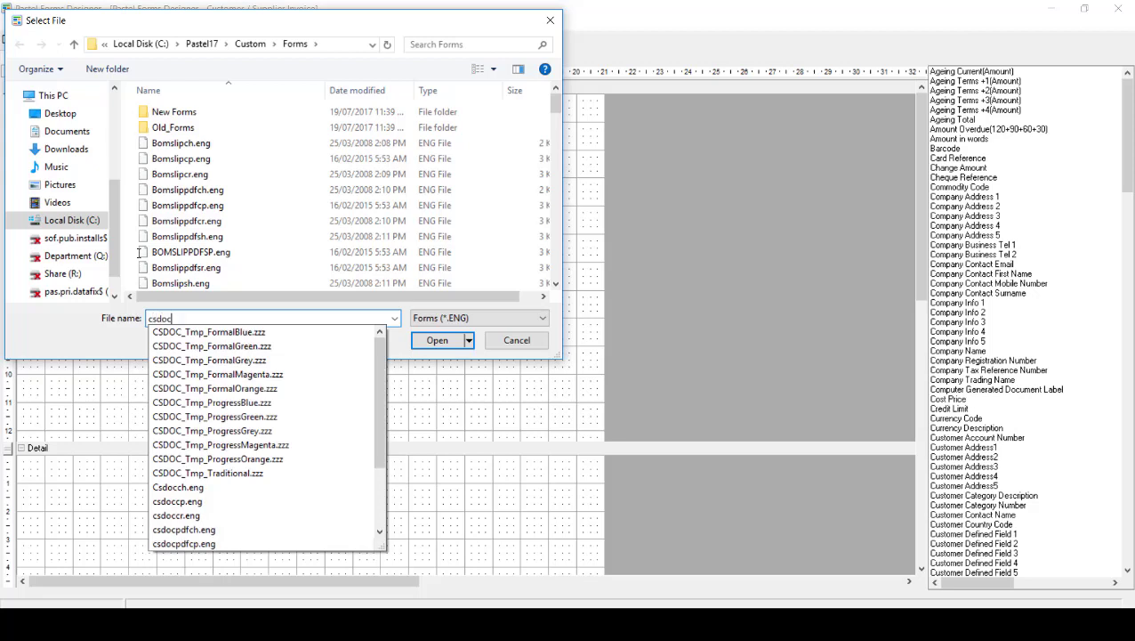
text(sp.eng)
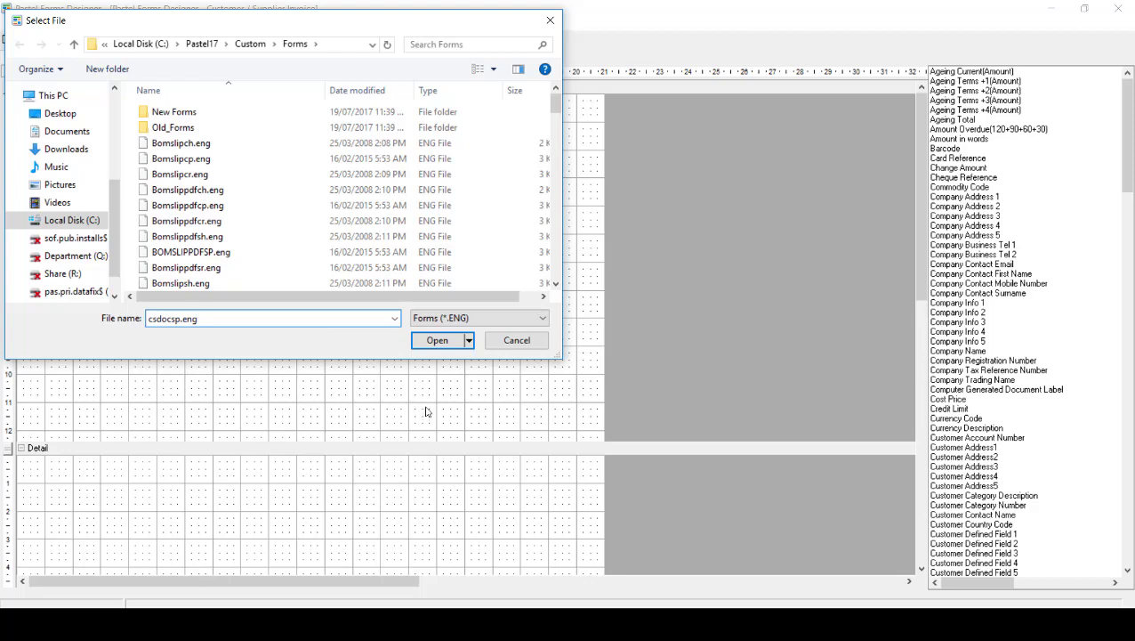
click(438, 342)
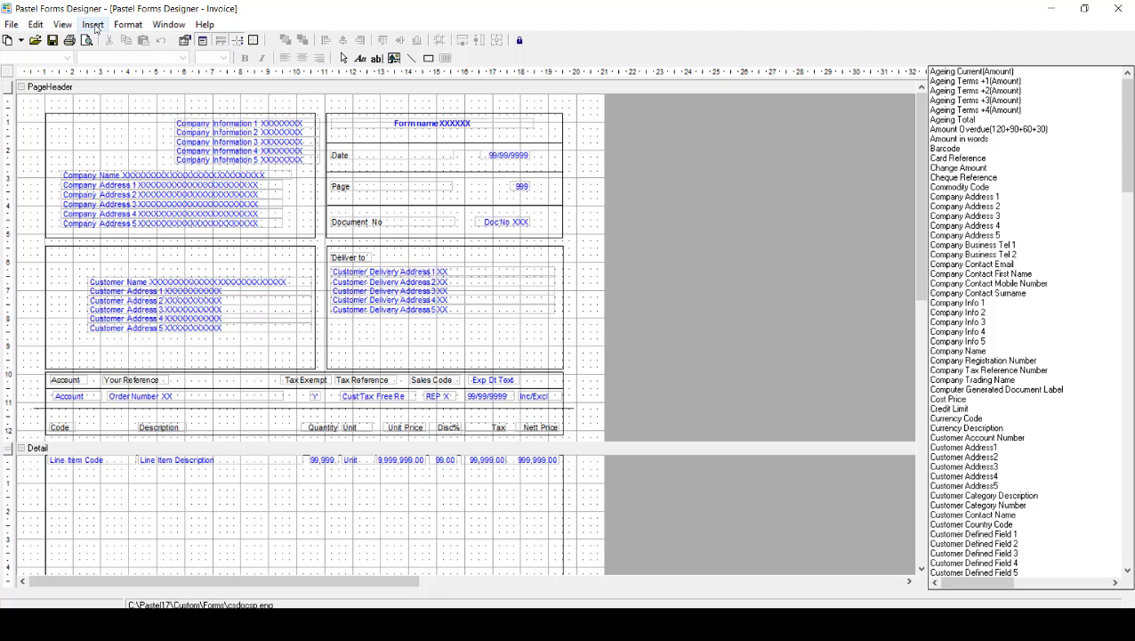
- Place Video Header.jpg from Documents > Logo's > Gaby logos in a top-left header picture box, scaled to fit
click(95, 27)
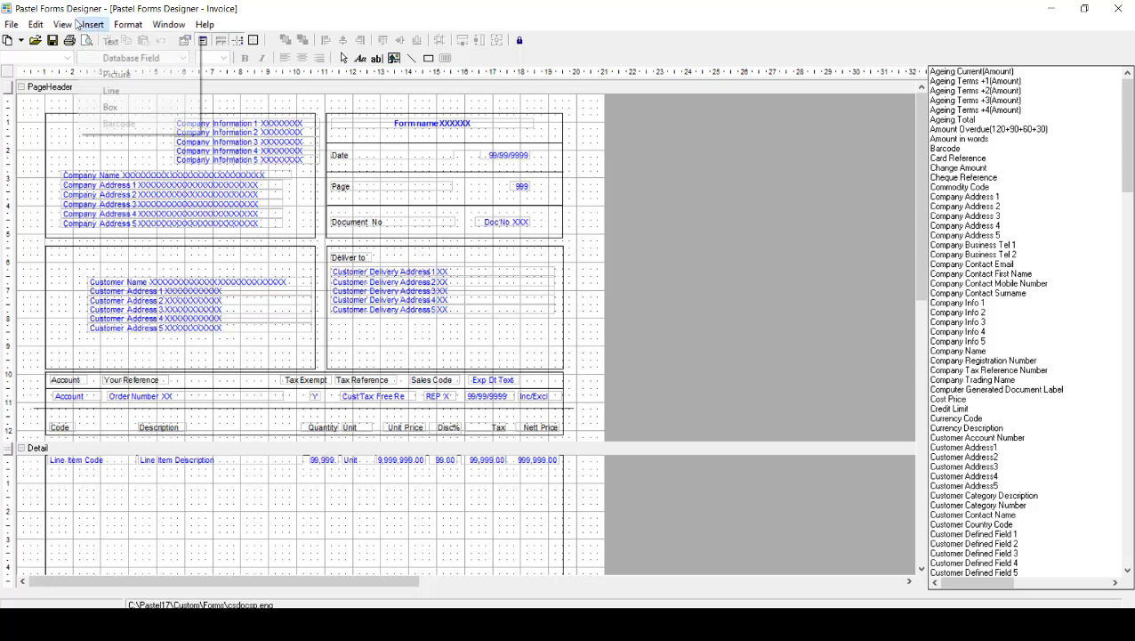
click(98, 73)
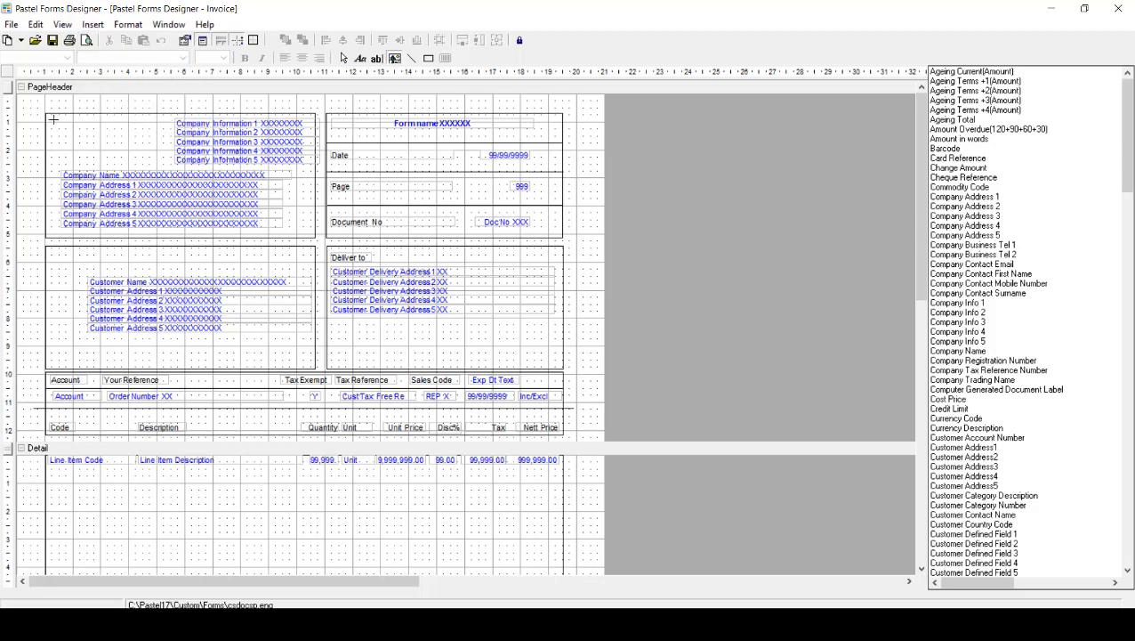
drag(51, 118, 173, 168)
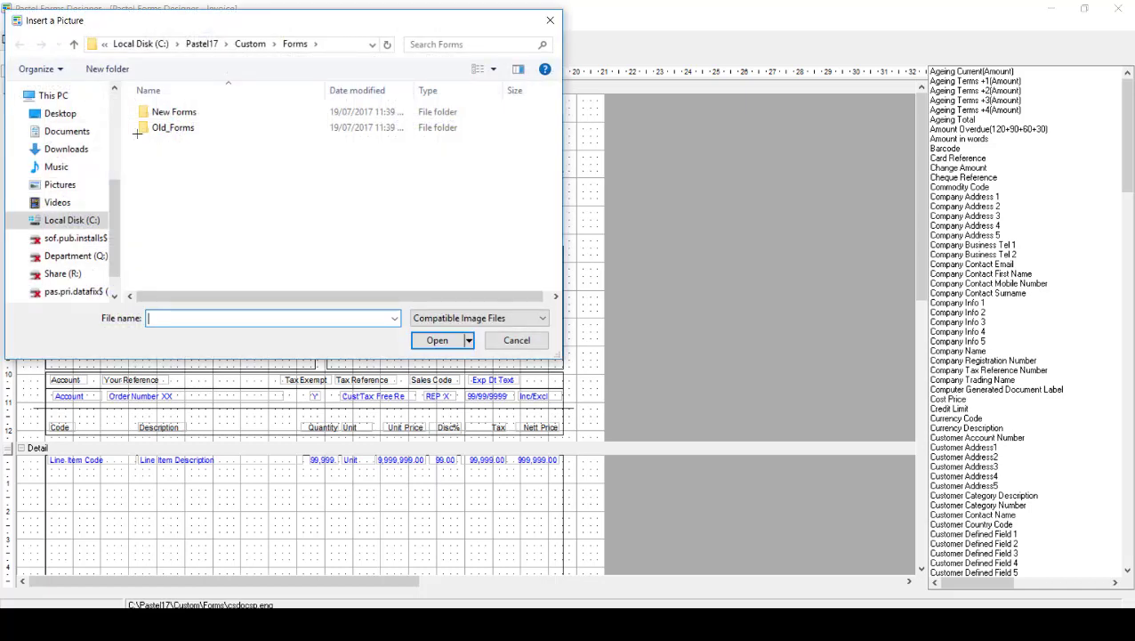
click(67, 132)
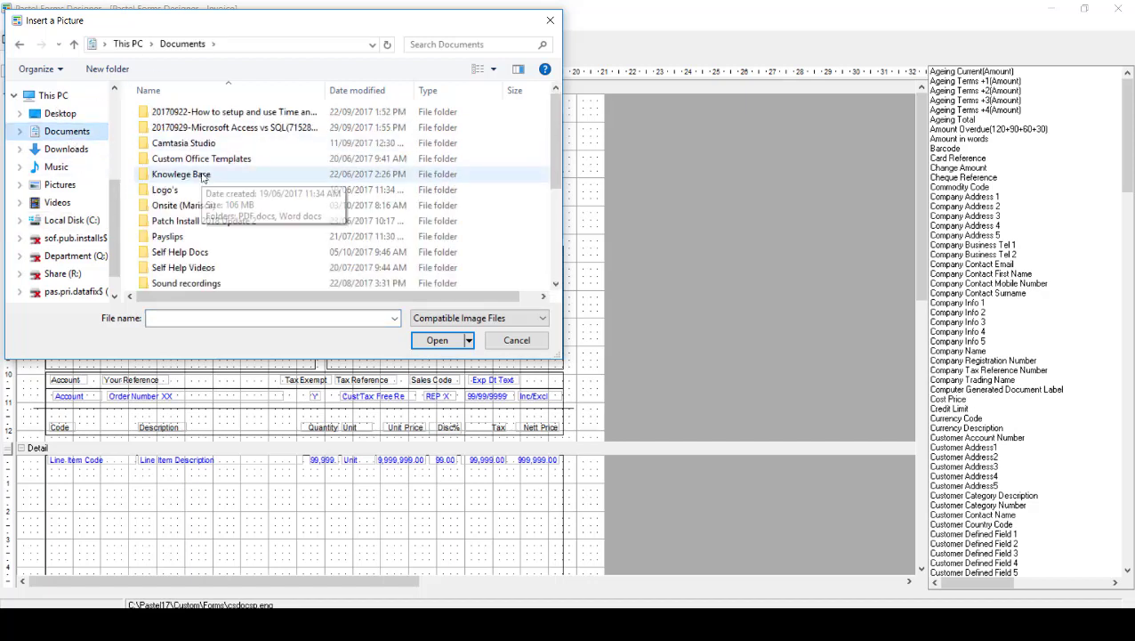
click(165, 190)
key(Return)
double_click(156, 156)
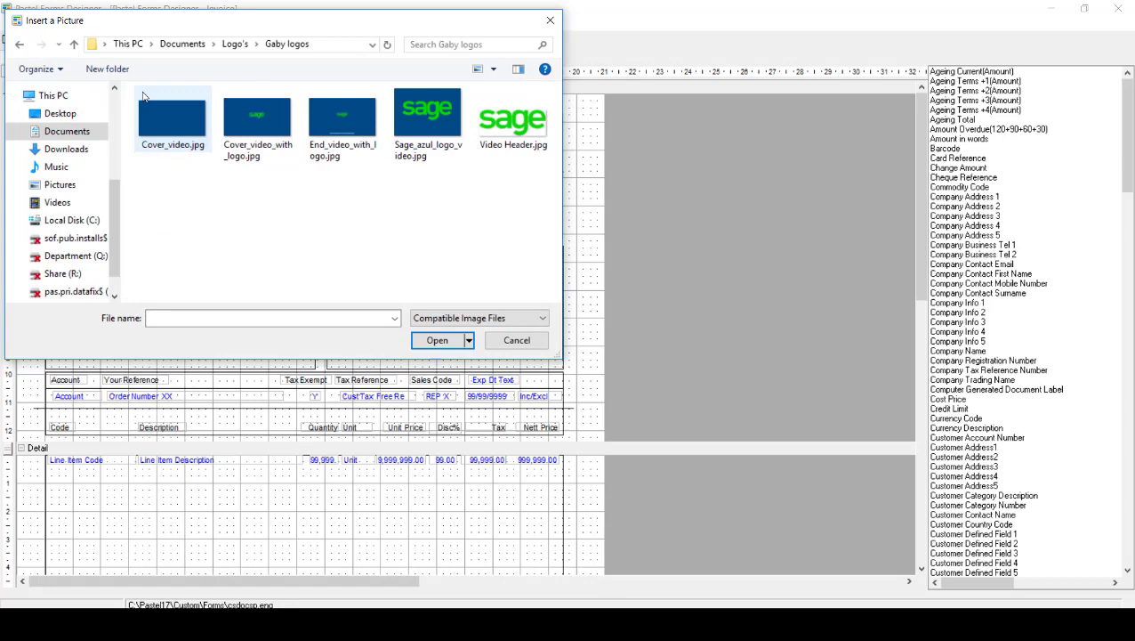
double_click(505, 118)
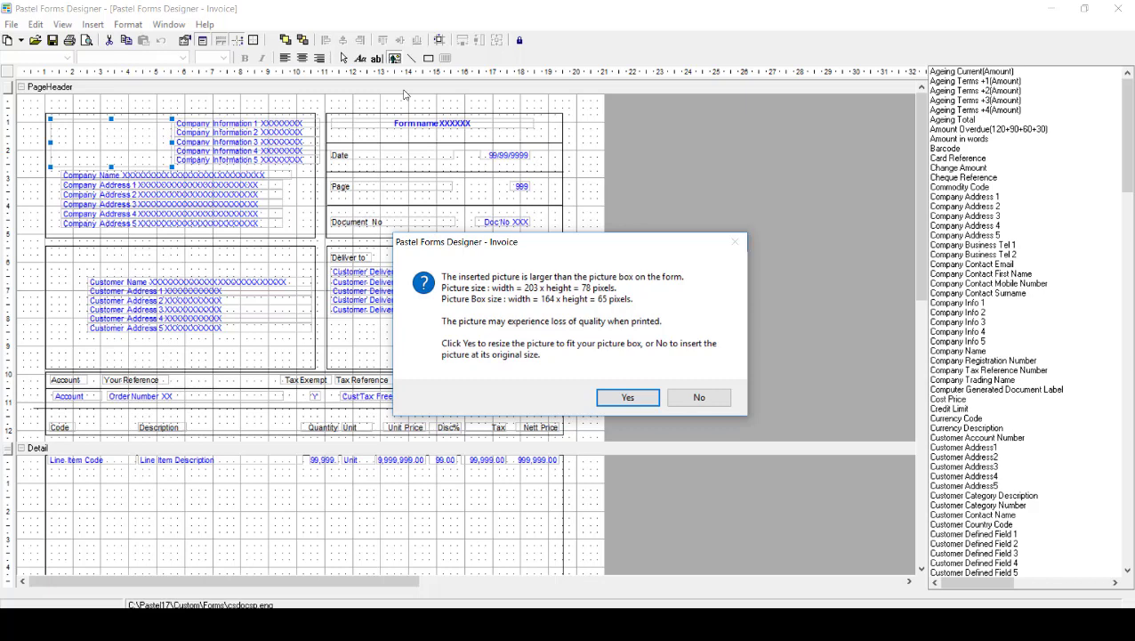
click(628, 398)
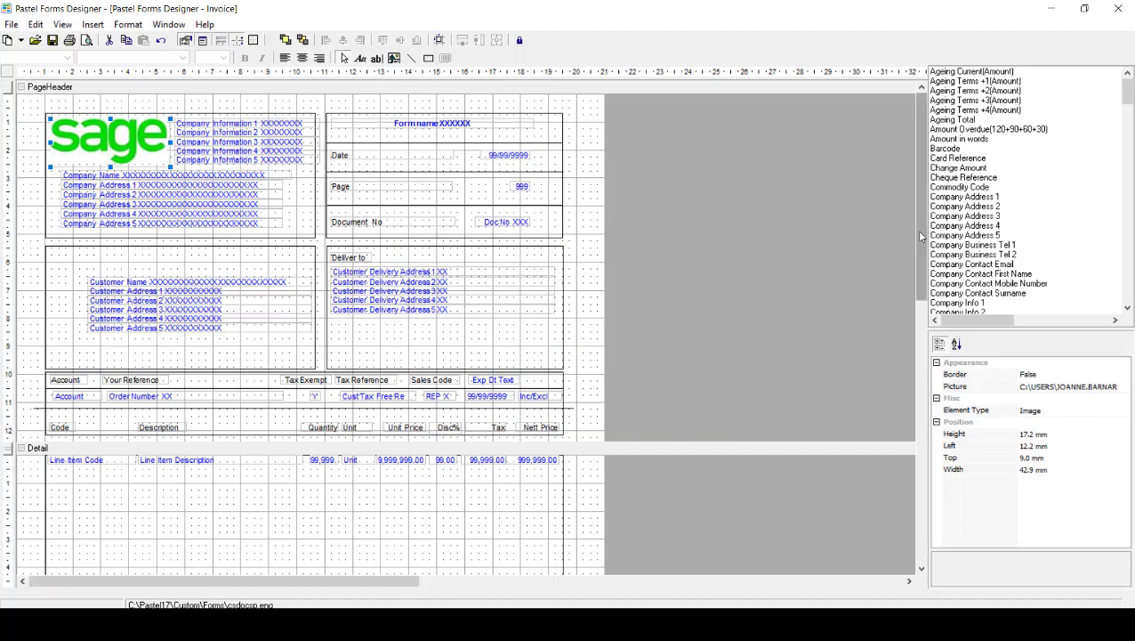
- Delete the Message 1, 2, 3 and Terms 1, 2, 3 fields from the page footer in turn
drag(916, 230, 953, 488)
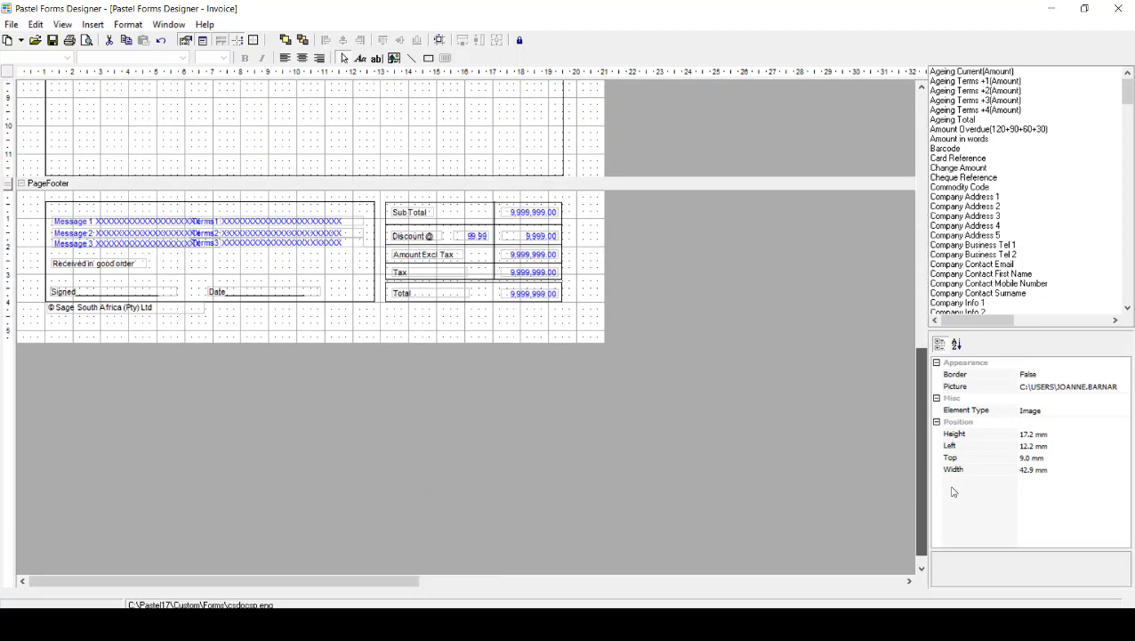
click(109, 221)
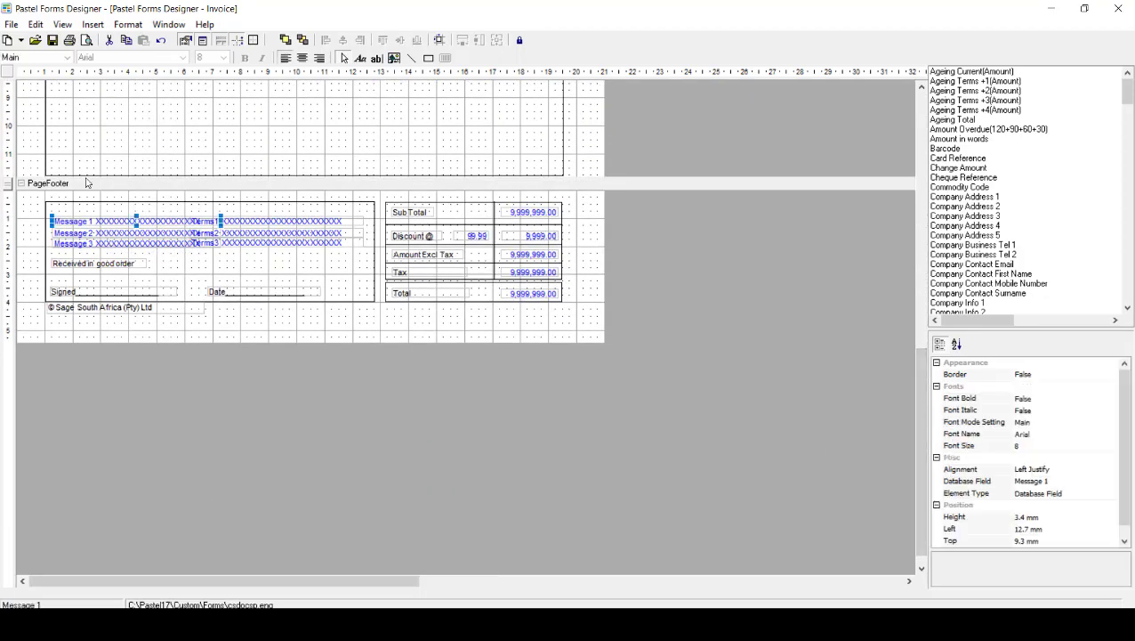
key(Delete)
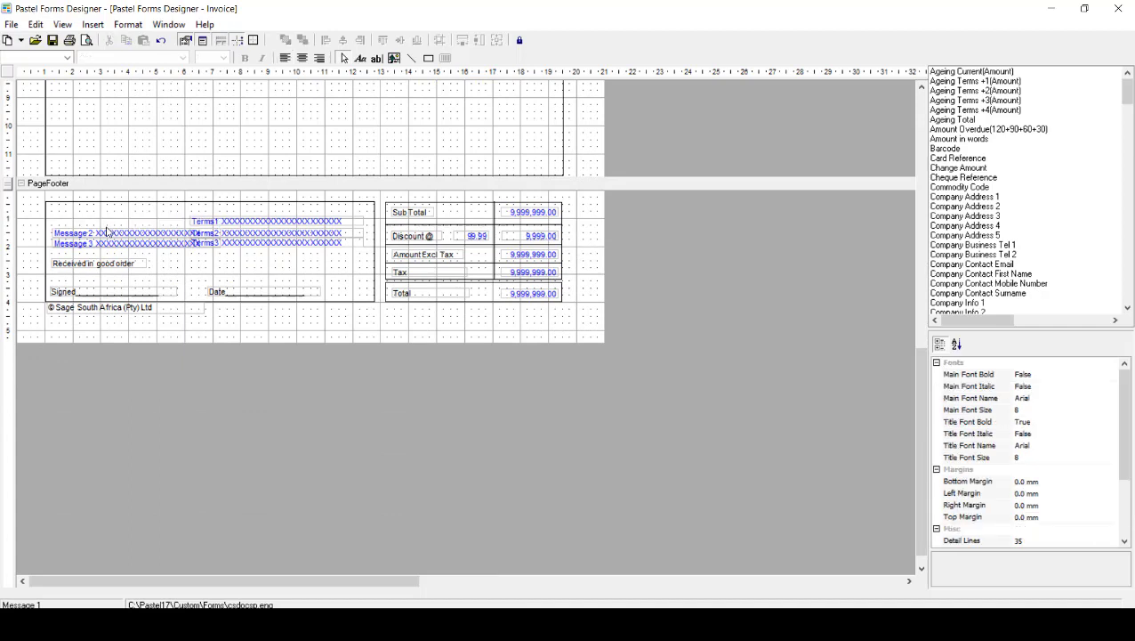
key(Tab)
key(Delete)
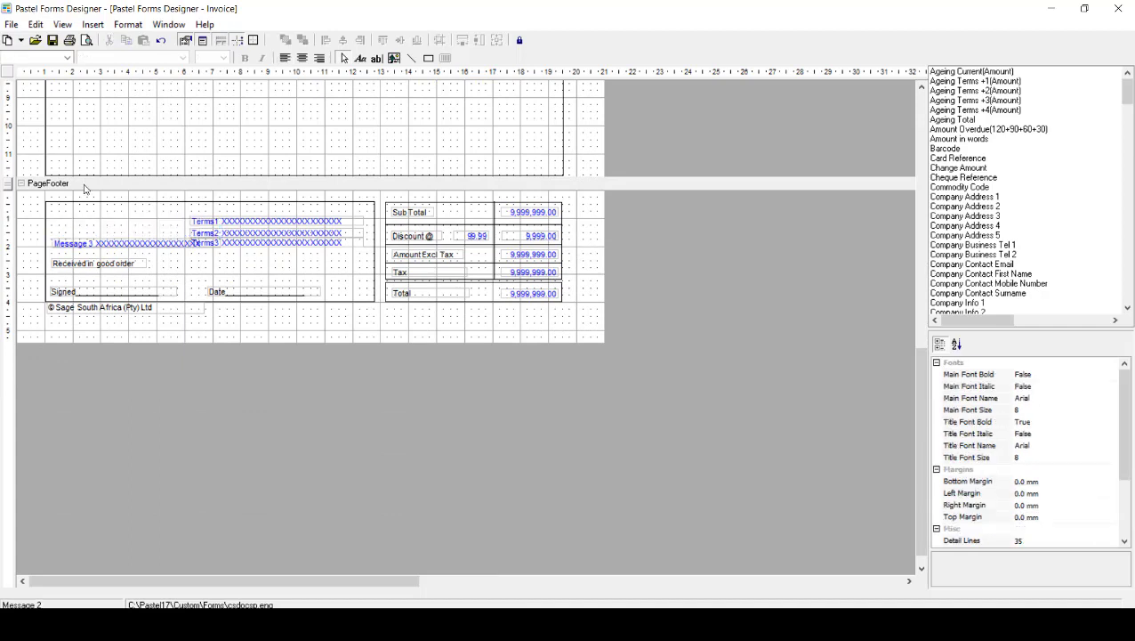
key(Tab)
key(Delete)
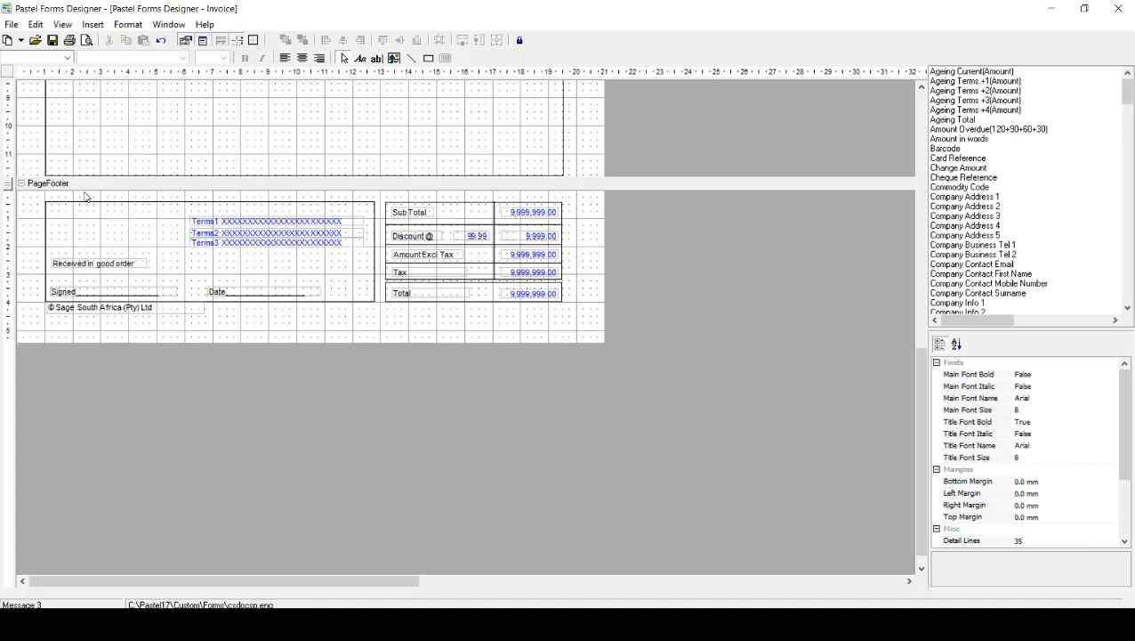
key(Tab)
key(Delete)
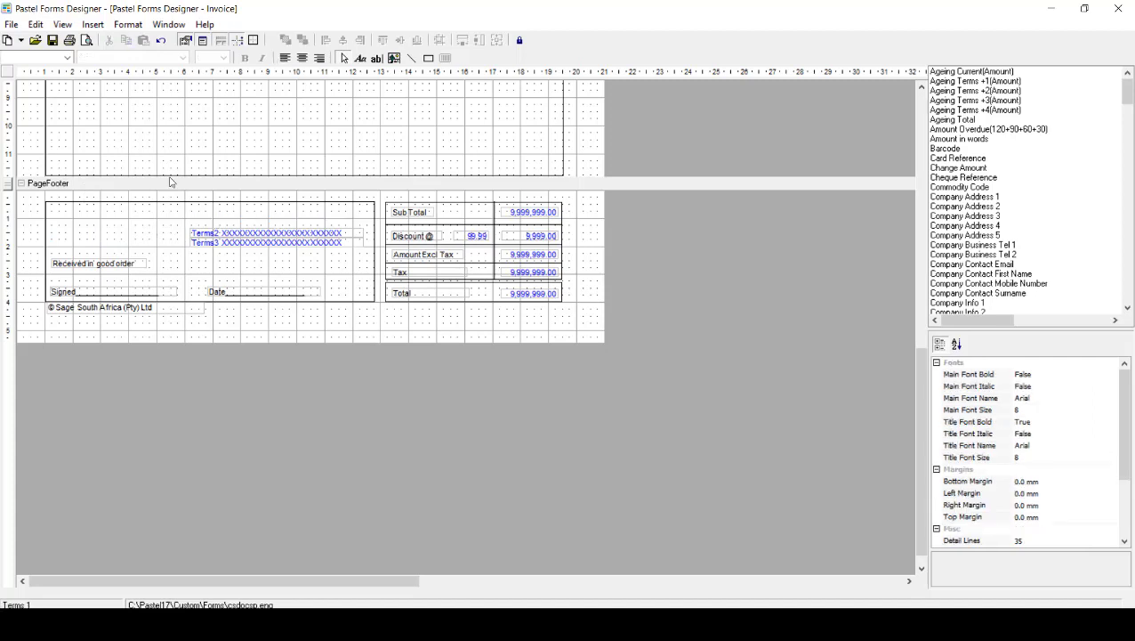
key(Tab)
key(Delete)
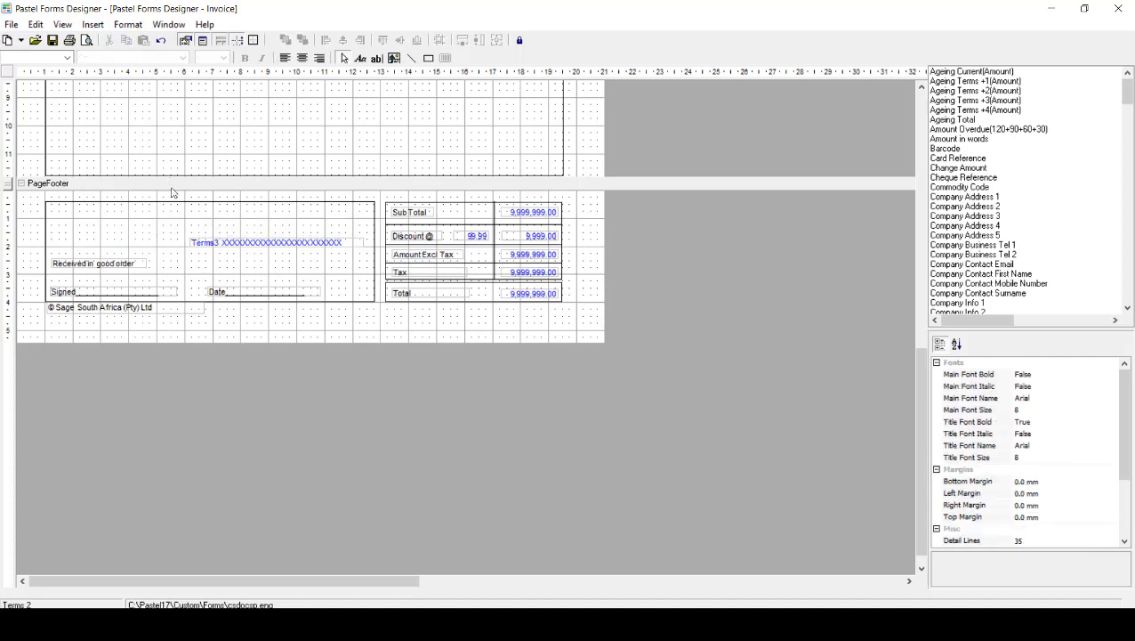
key(Tab)
key(Delete)
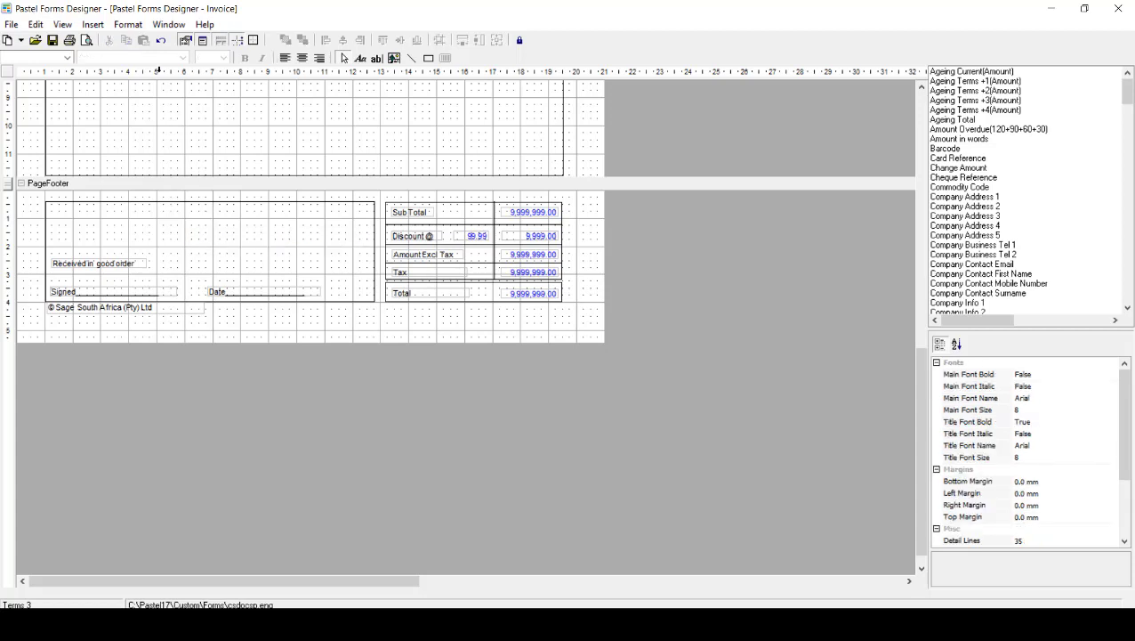
- Draw a text label at the footer's top left and change its text from Label27 to 'Banking Detail'
click(94, 24)
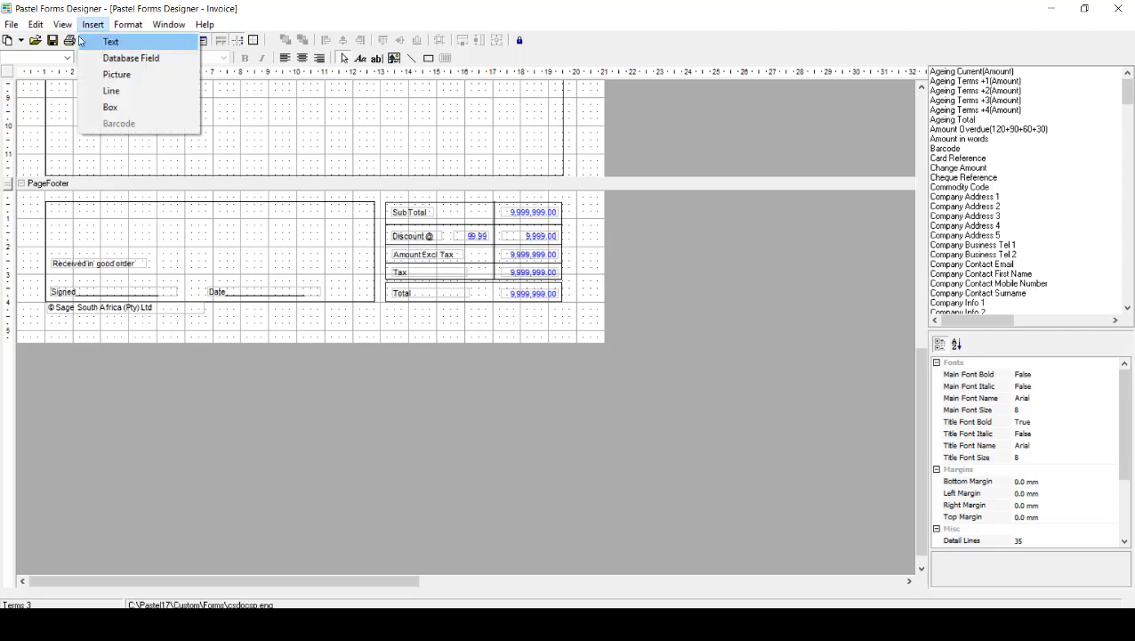
click(100, 42)
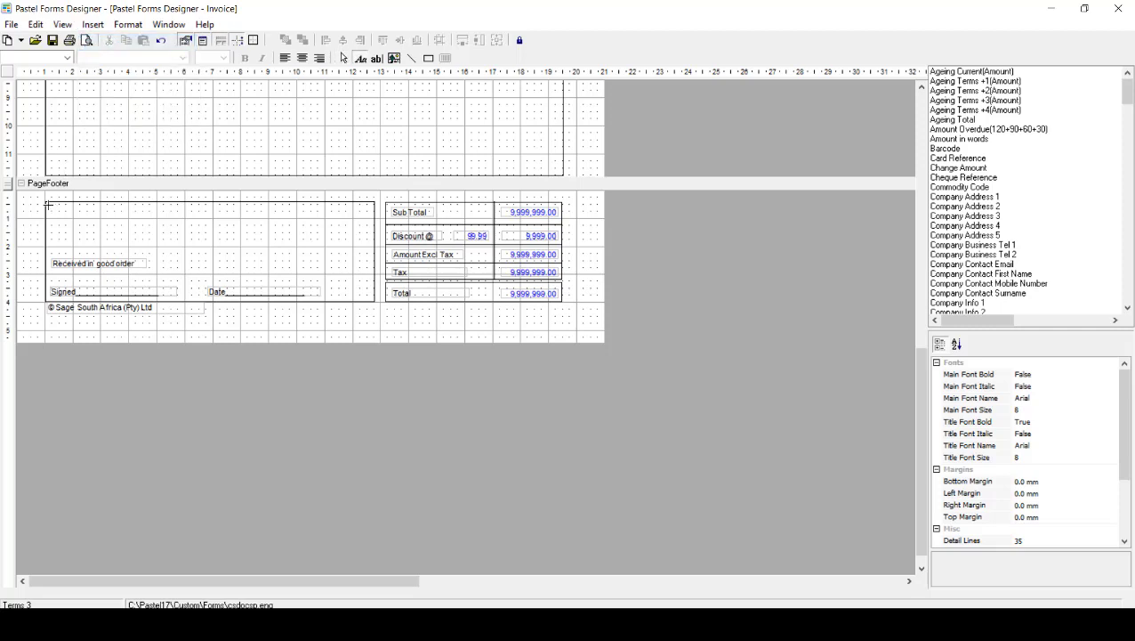
drag(53, 205, 268, 218)
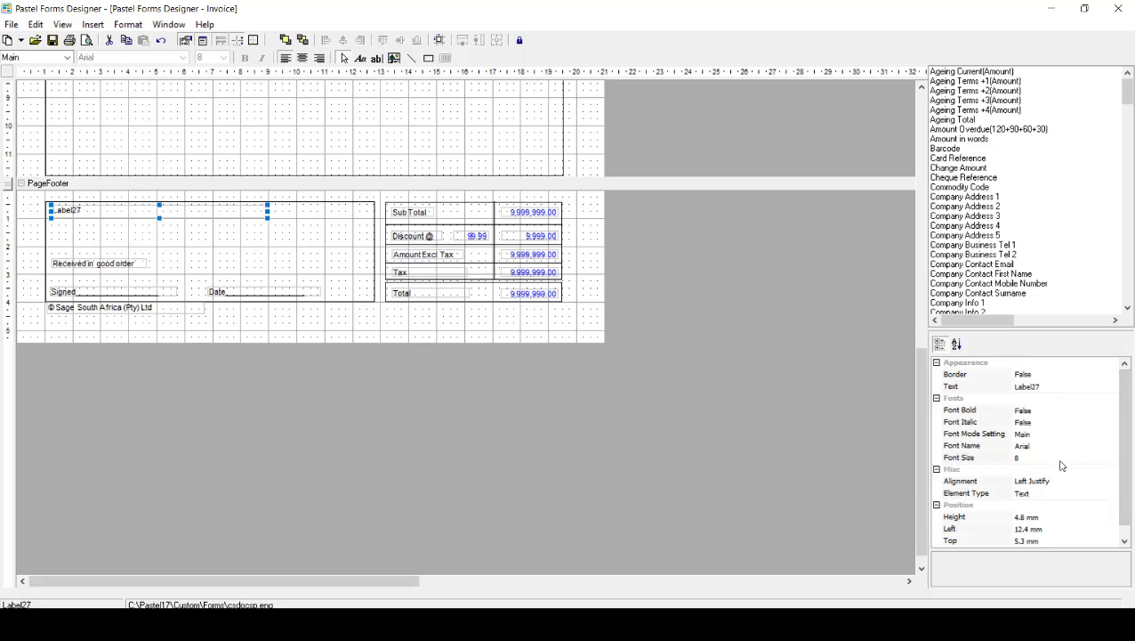
click(1046, 388)
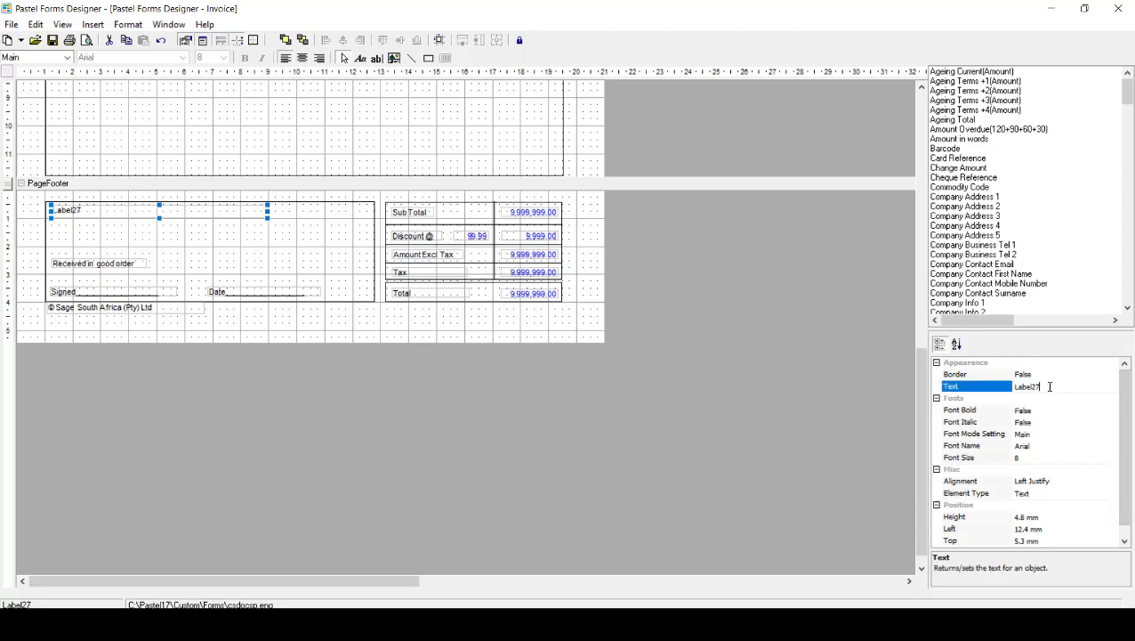
key(shift+Left)
key(shift+Left)
key(shift+Left)
key(shift+Left)
key(shift+Left)
key(shift+Left)
key(shift+Left)
key(BackSpace)
text(Banking Detail)
key(Return)
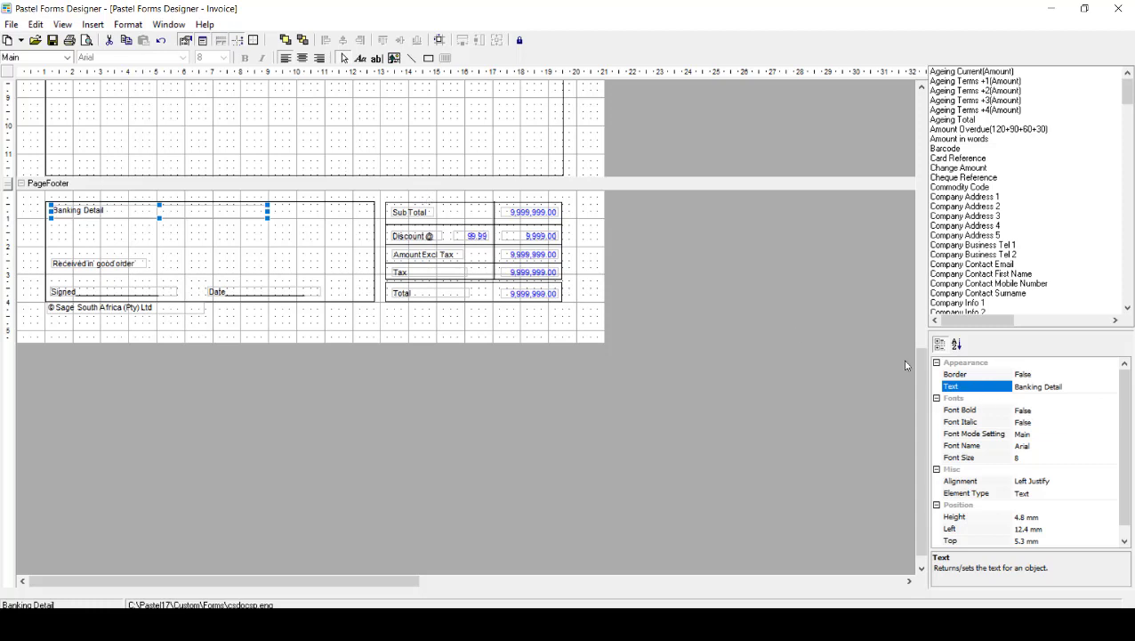
- Draw a new text label under Banking Detail and set its text to 'FNB Cheque Acc'
click(92, 25)
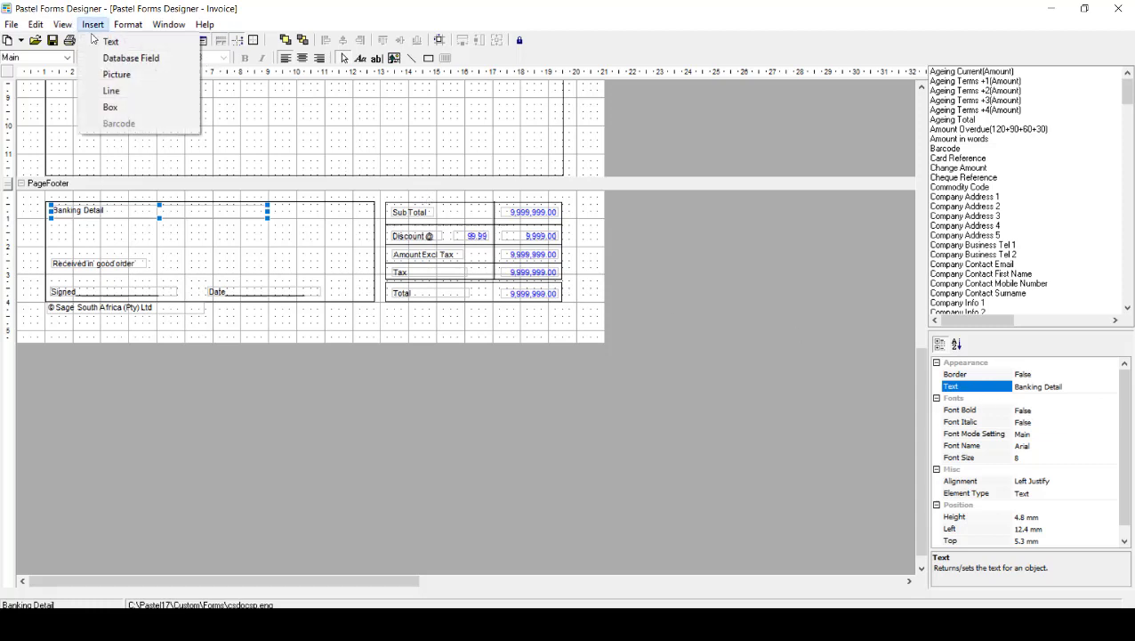
click(103, 42)
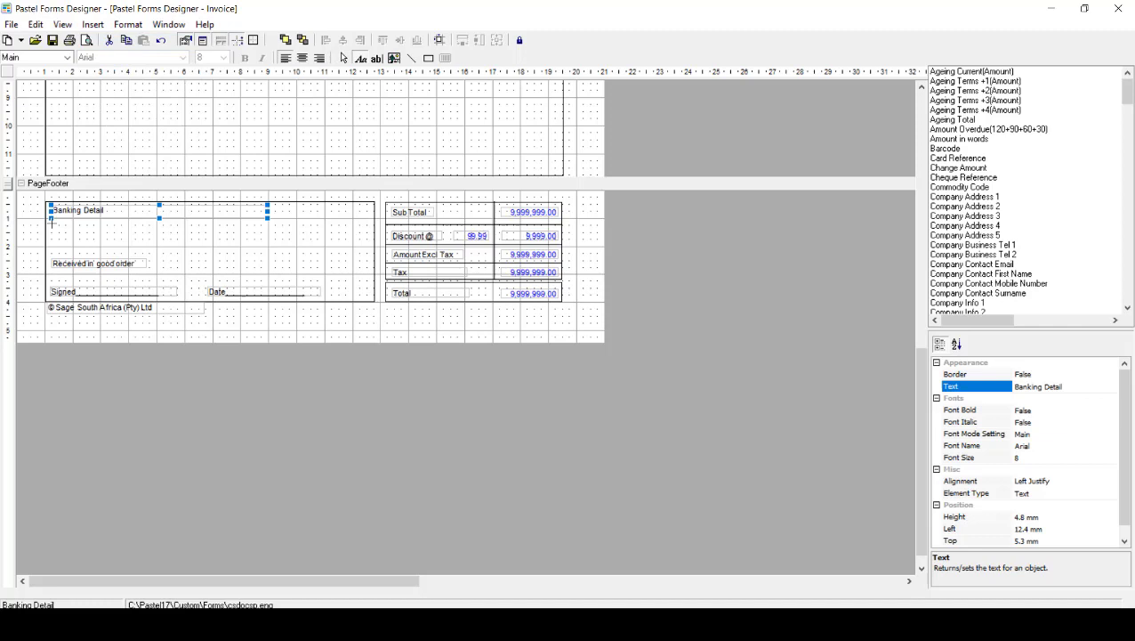
drag(53, 222, 271, 233)
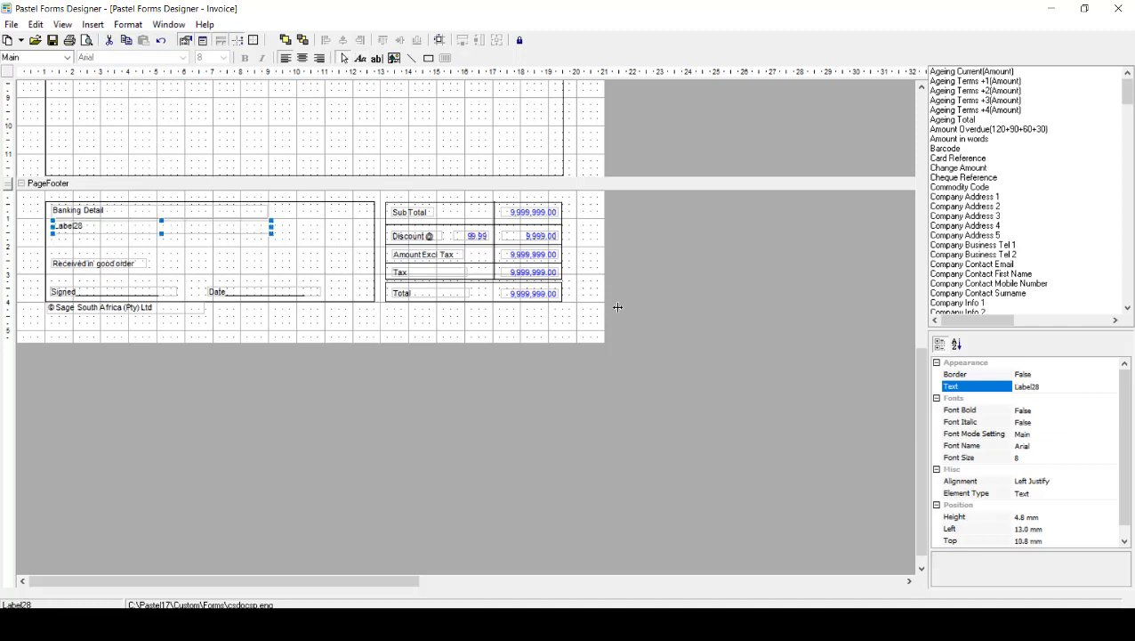
click(1050, 387)
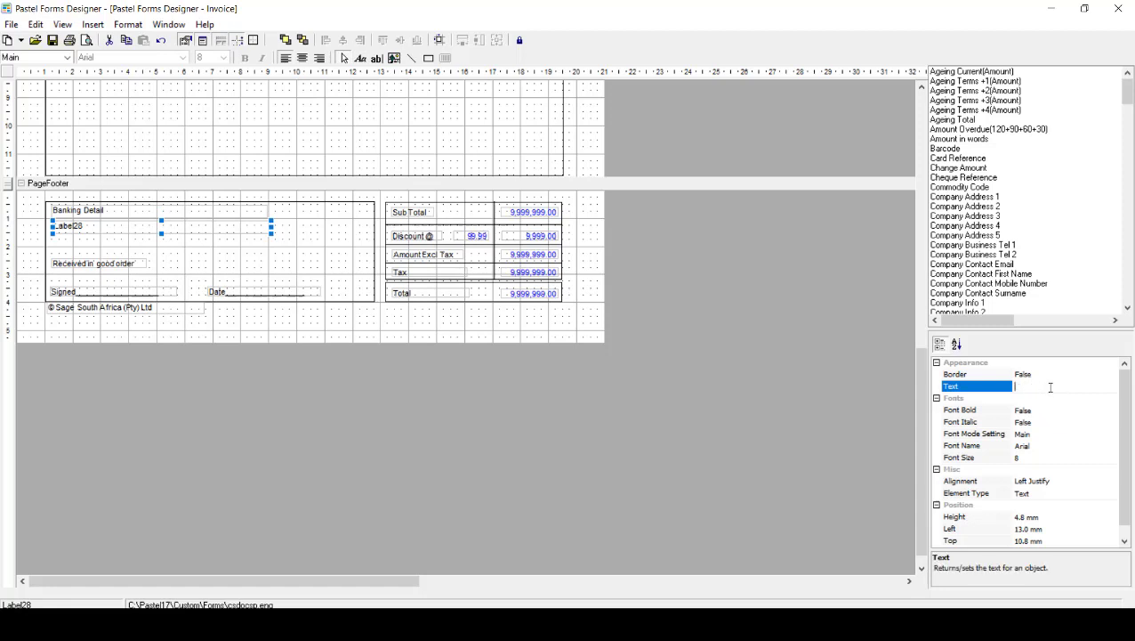
text(FNB Cheque Acc)
key(Return)
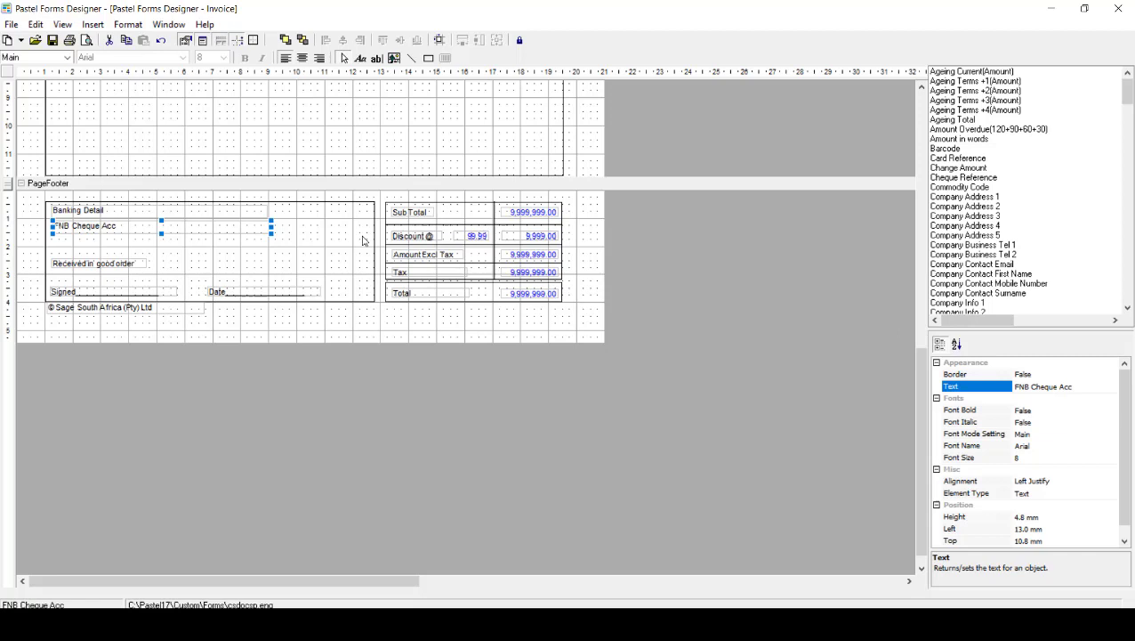
click(314, 243)
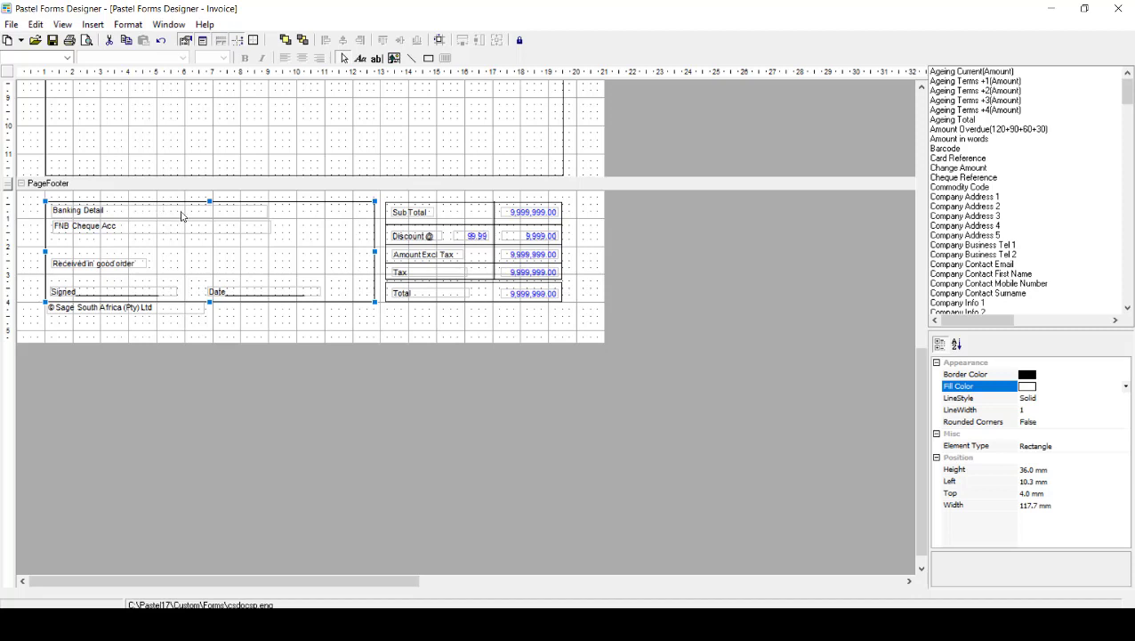
- Align the FNB Cheque Acc and Banking Detail labels along their left edges
click(84, 226)
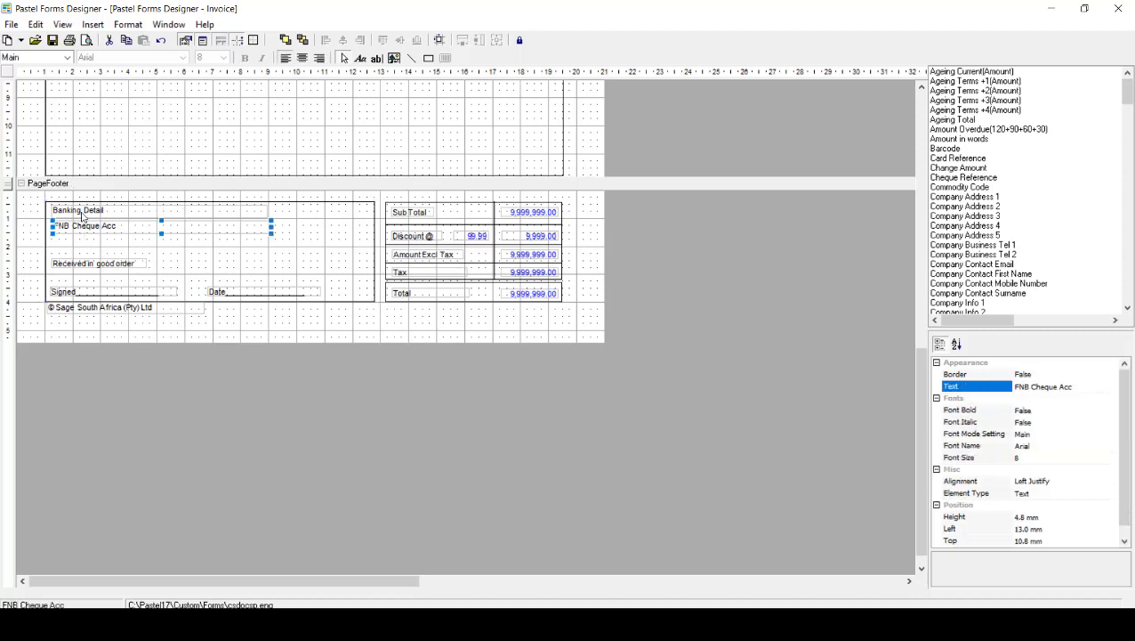
shift+click(82, 213)
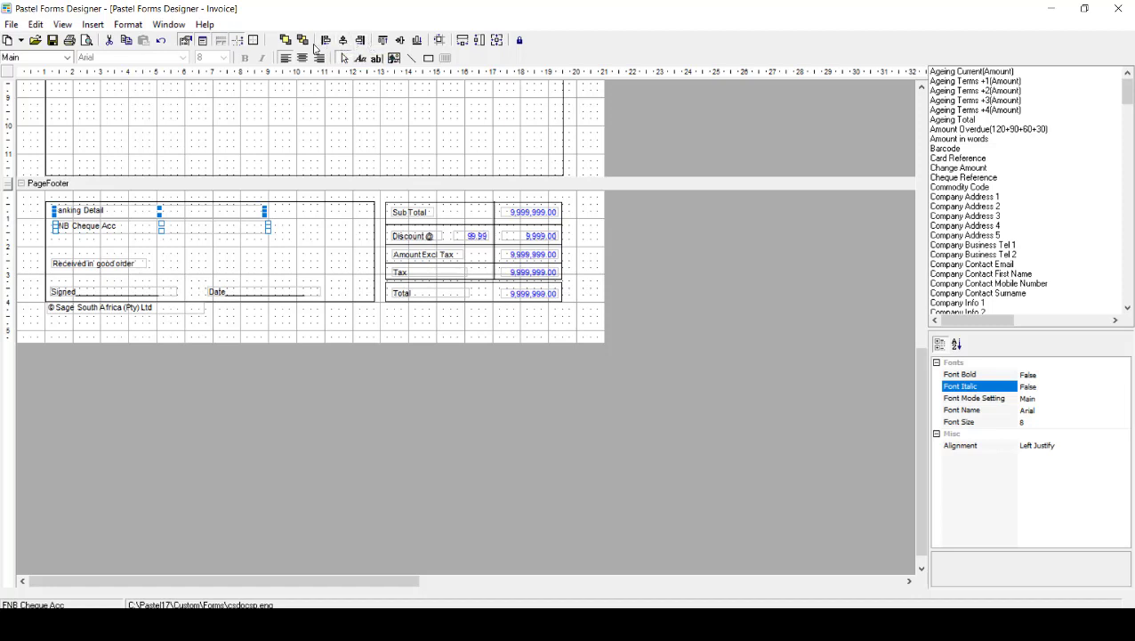
click(326, 41)
- Apply equal horizontal and vertical spacing to the two labels, then select the surrounding rectangle
click(127, 24)
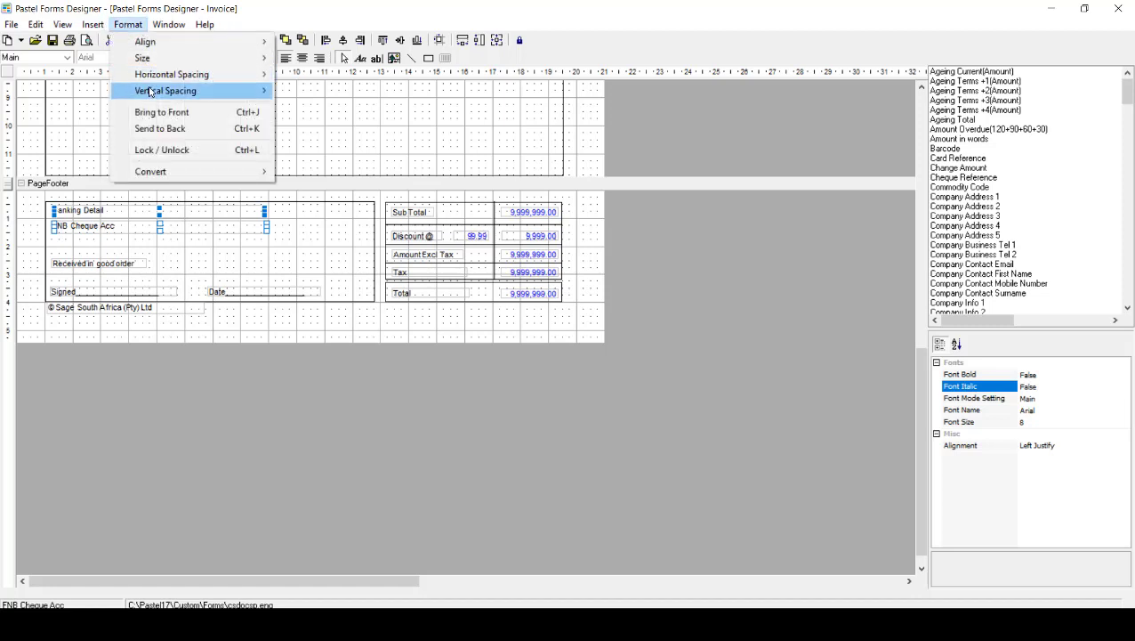
mouse_move(154, 78)
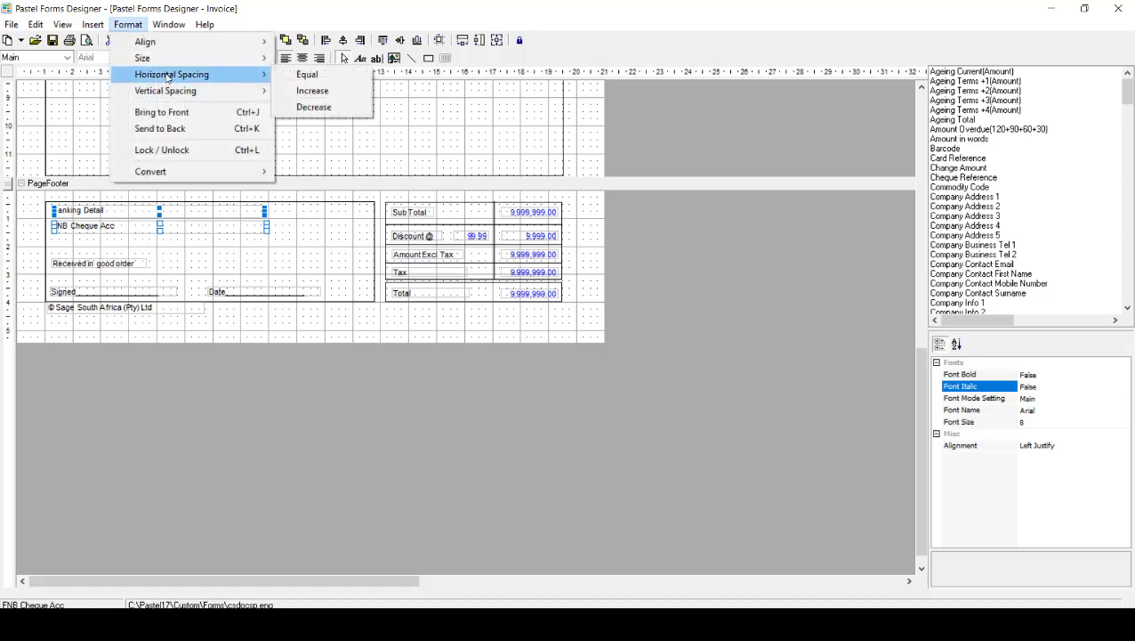
click(300, 75)
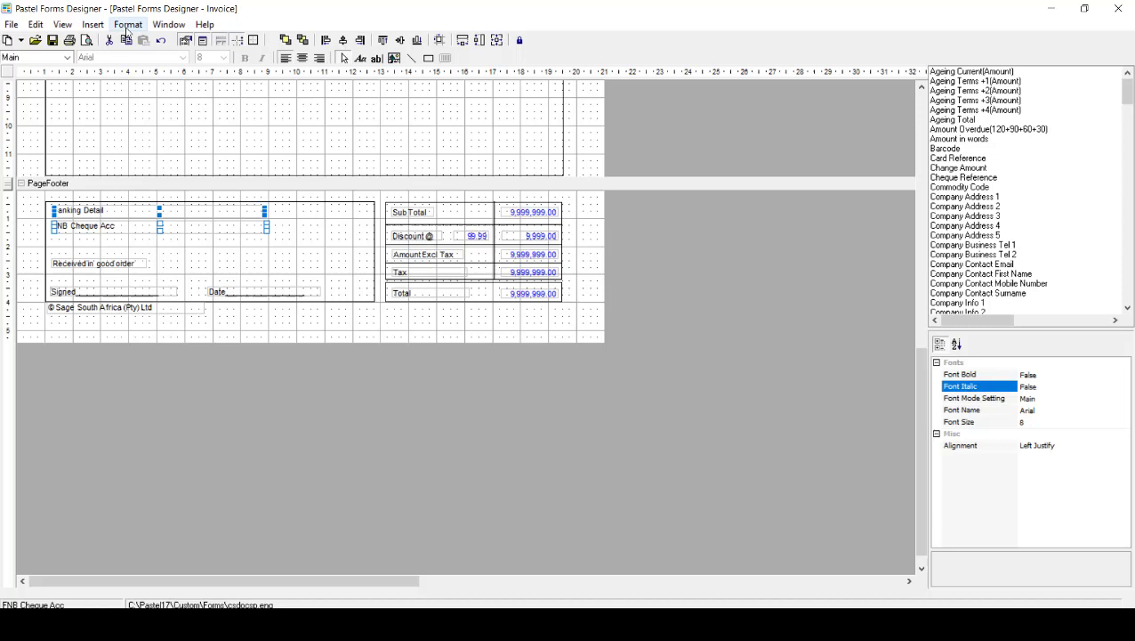
click(127, 24)
mouse_move(264, 100)
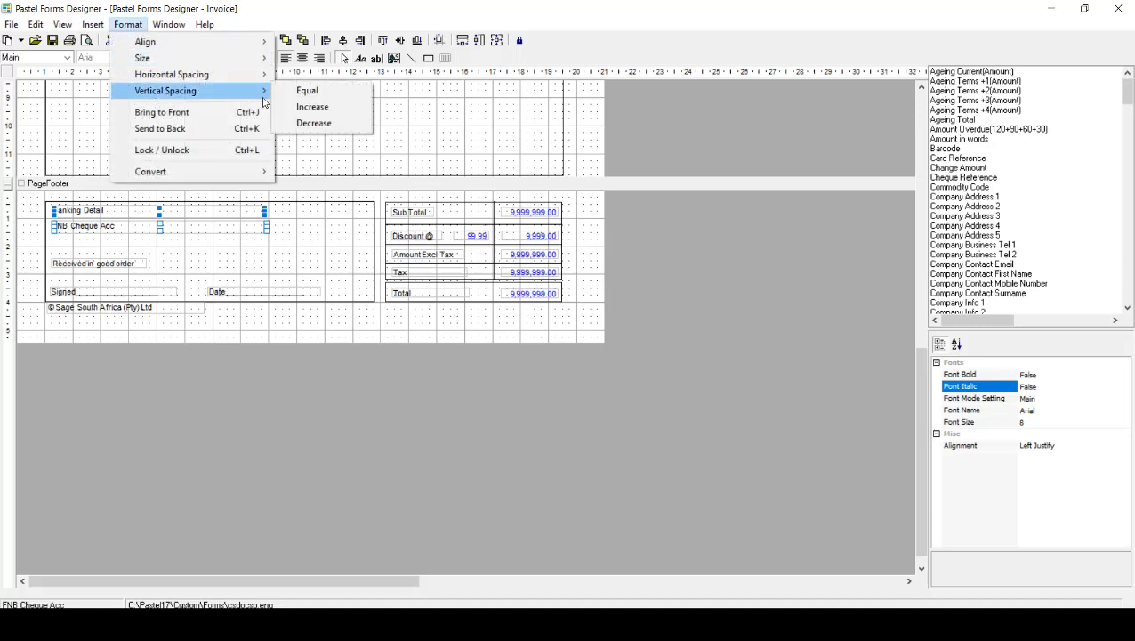
click(312, 91)
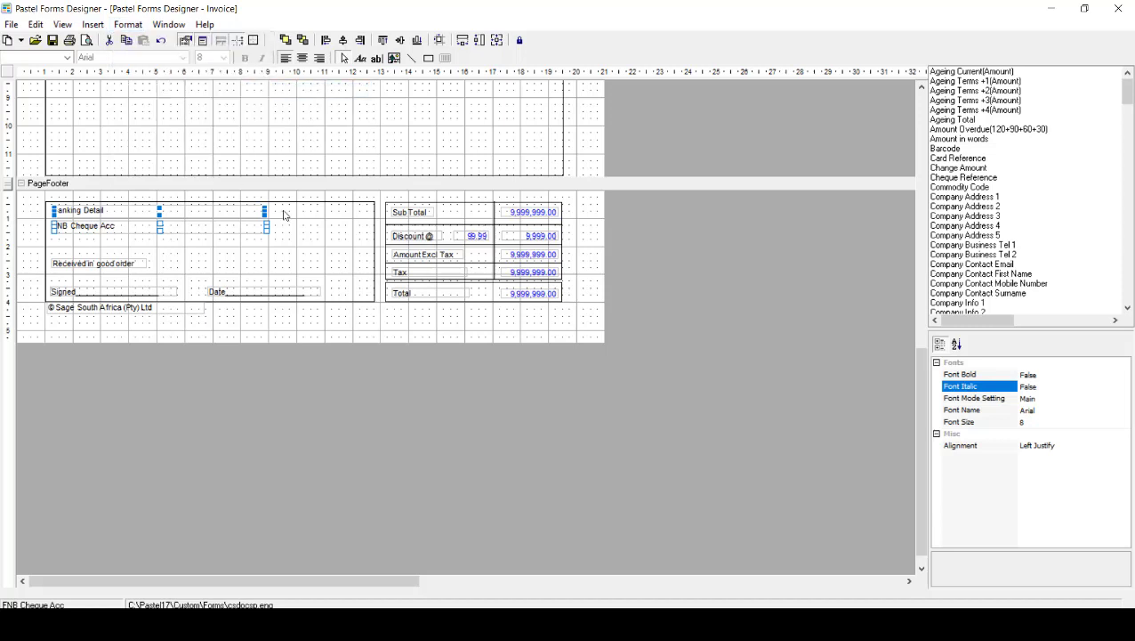
click(296, 240)
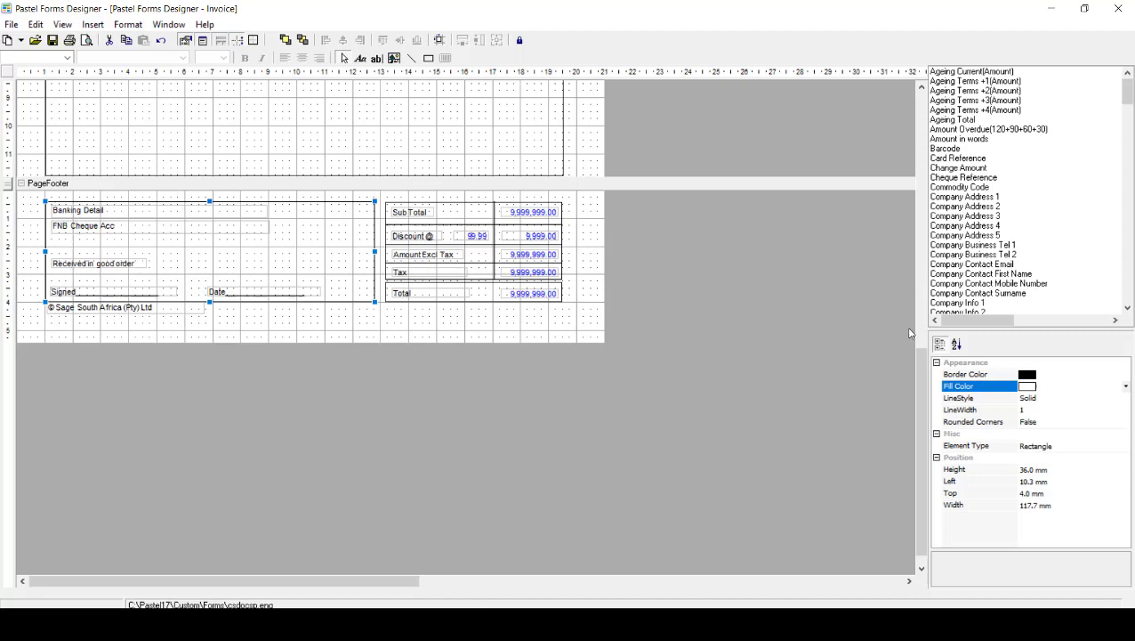
- Scroll the canvas up to the header showing the Sage logo and scroll the field list
drag(925, 377, 722, 98)
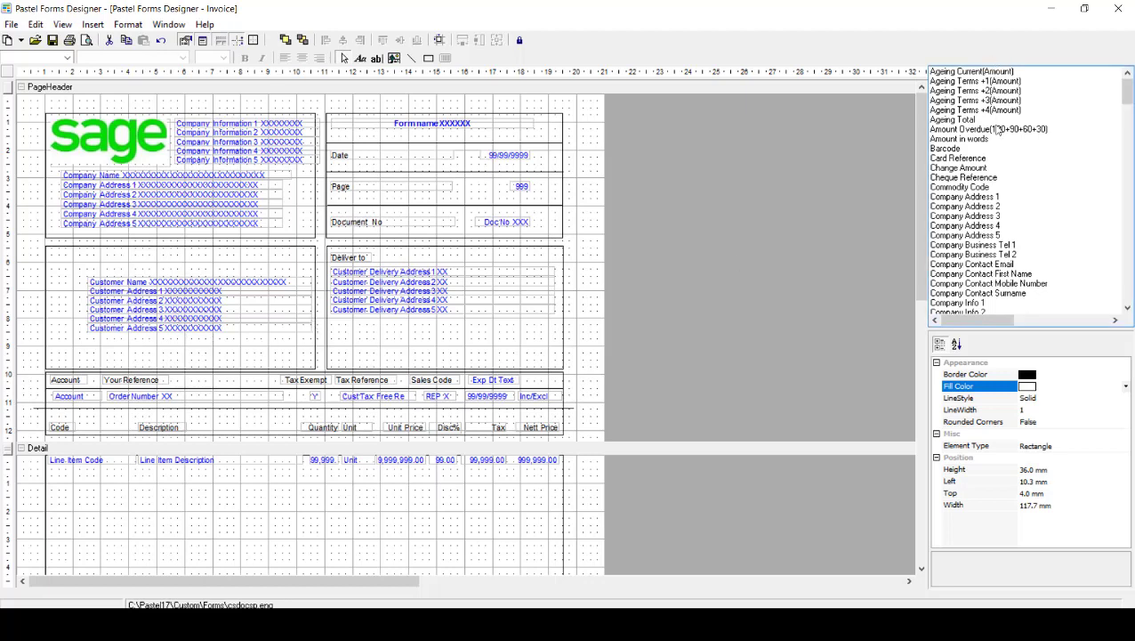
mouse_move(1130, 105)
mouse_down()
mouse_move(1129, 294)
mouse_move(1127, 85)
mouse_move(1124, 296)
mouse_move(1126, 85)
mouse_up()
drag(1124, 82, 1126, 218)
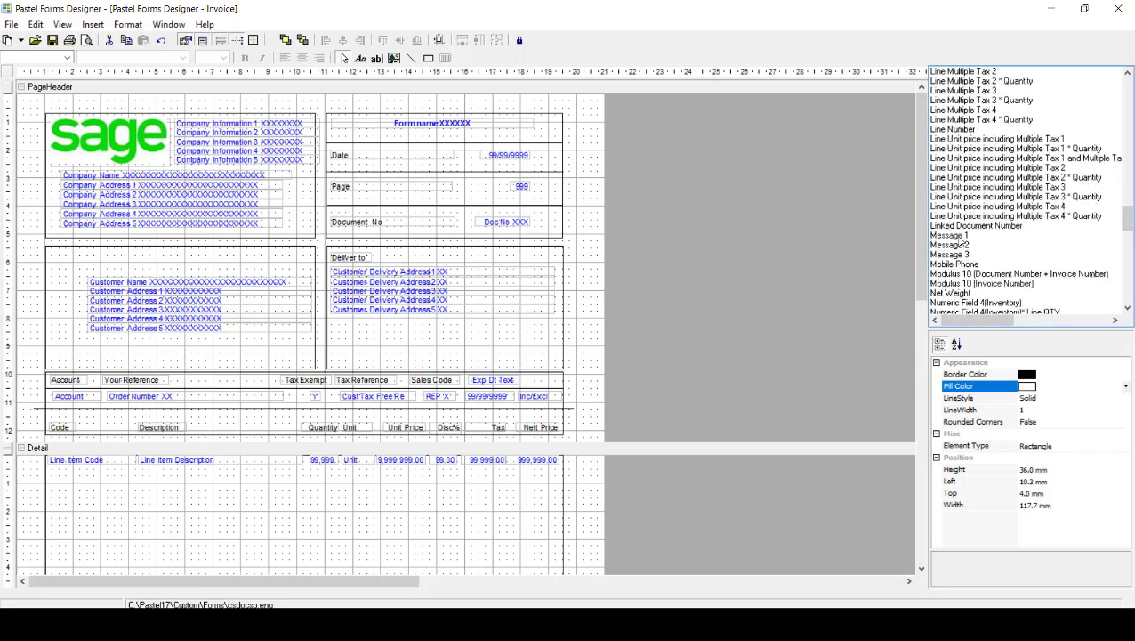
click(960, 237)
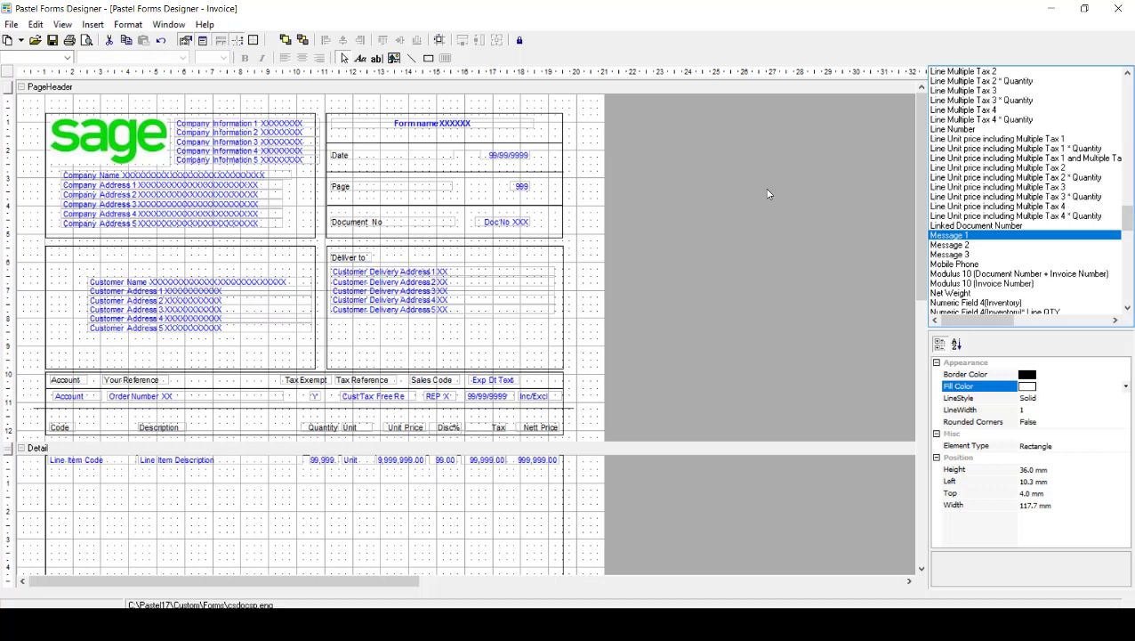
drag(954, 235, 352, 343)
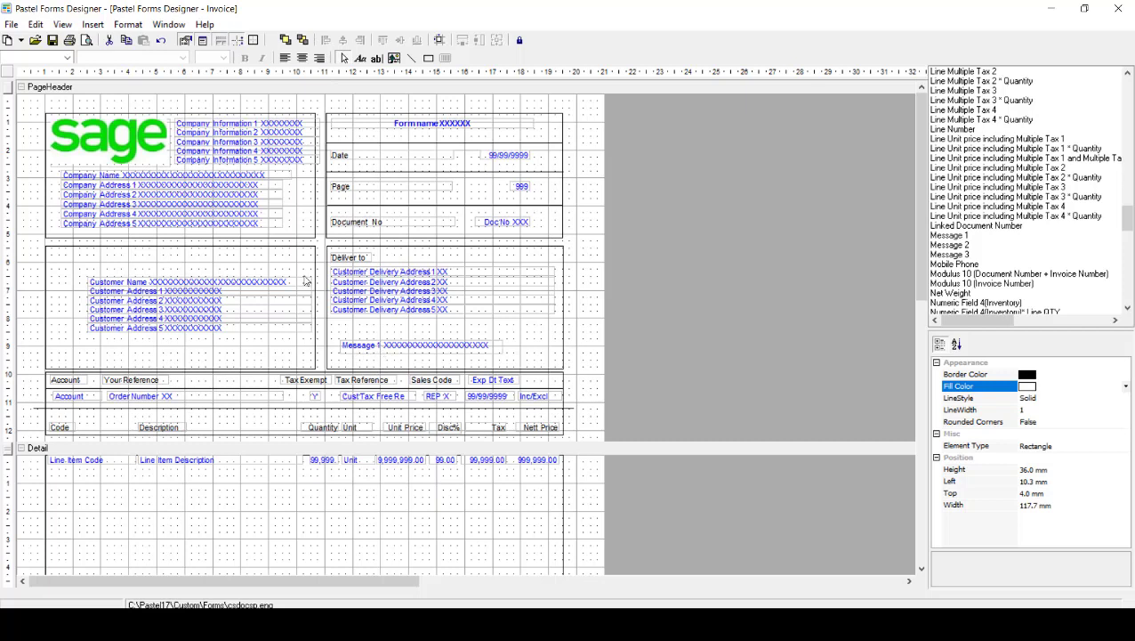
key(Tab)
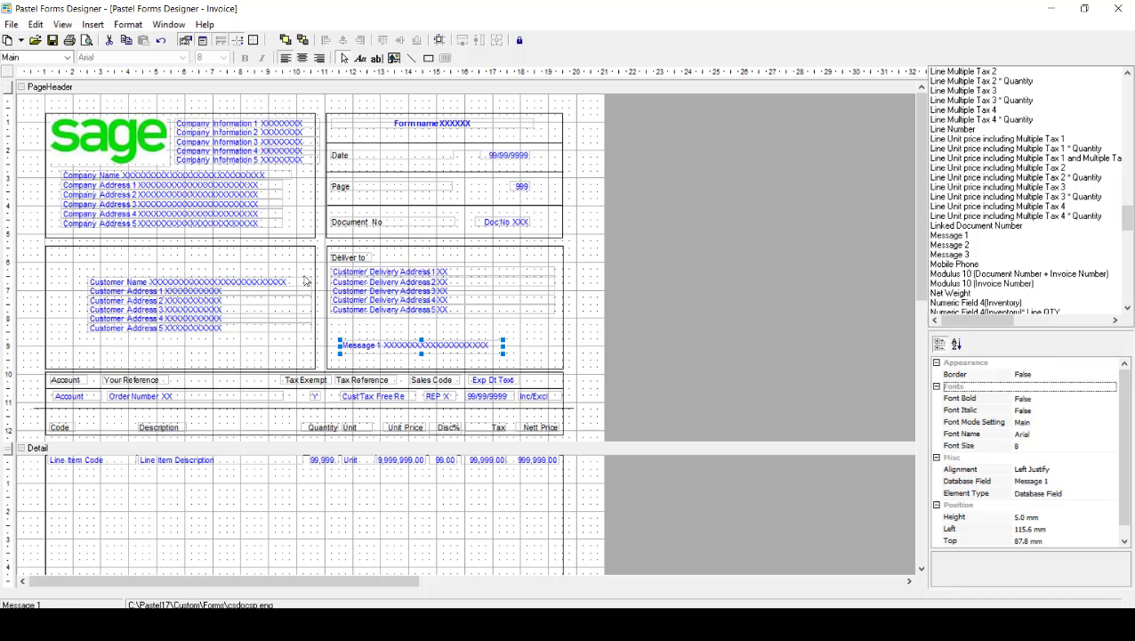
key(Escape)
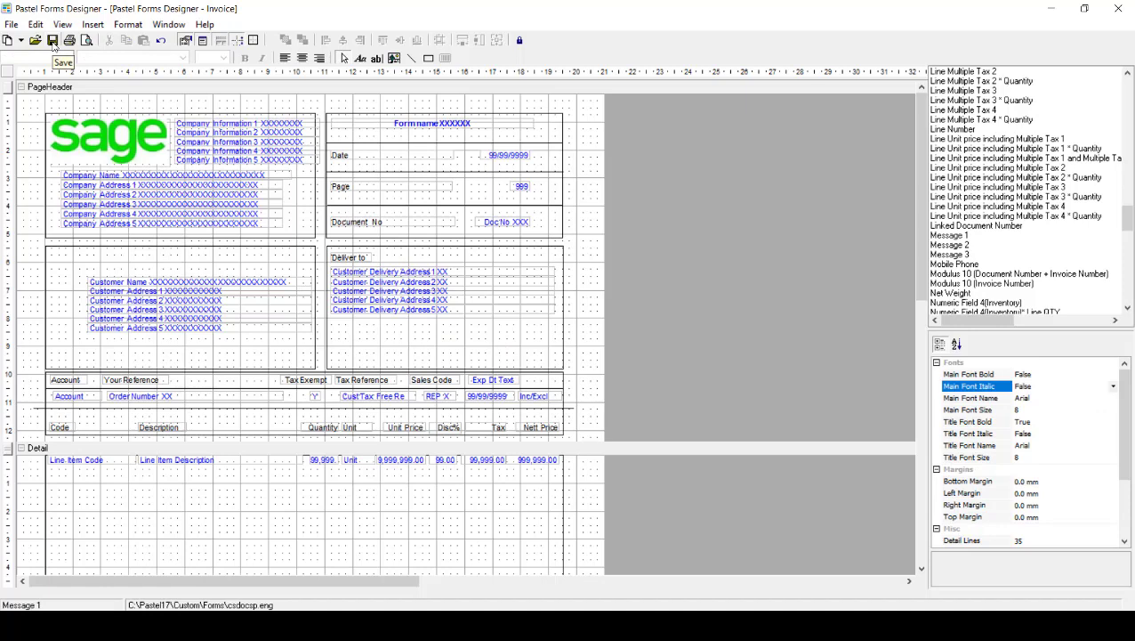
- Use Save As to store the form as csdocsp.enz, a Pastel Layout file, in Pastel17 SNATB
click(9, 23)
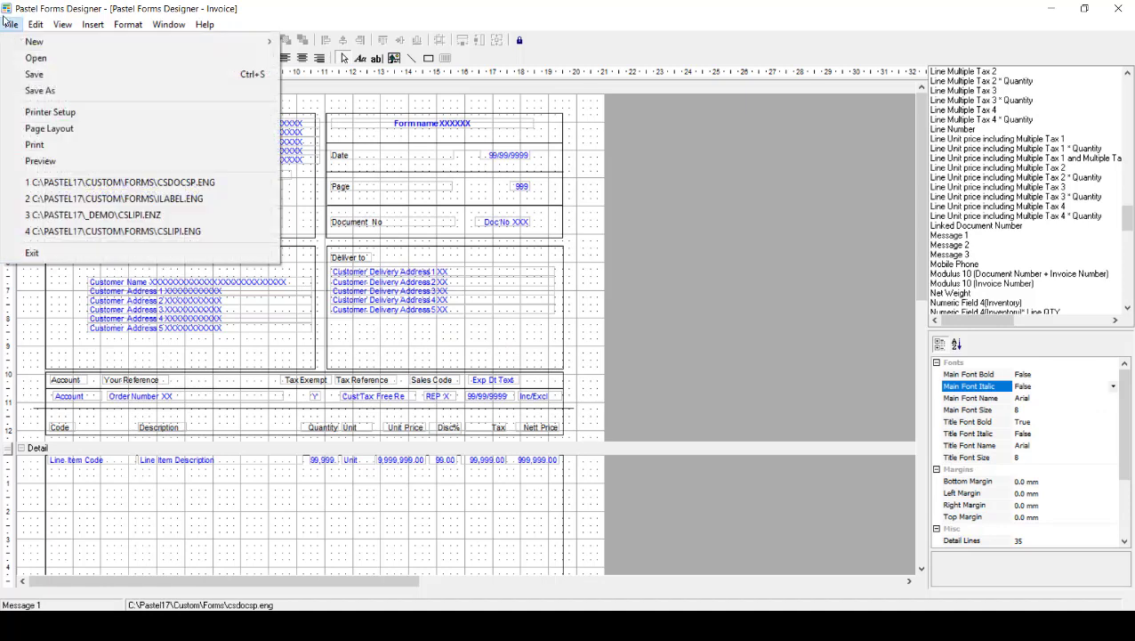
click(53, 90)
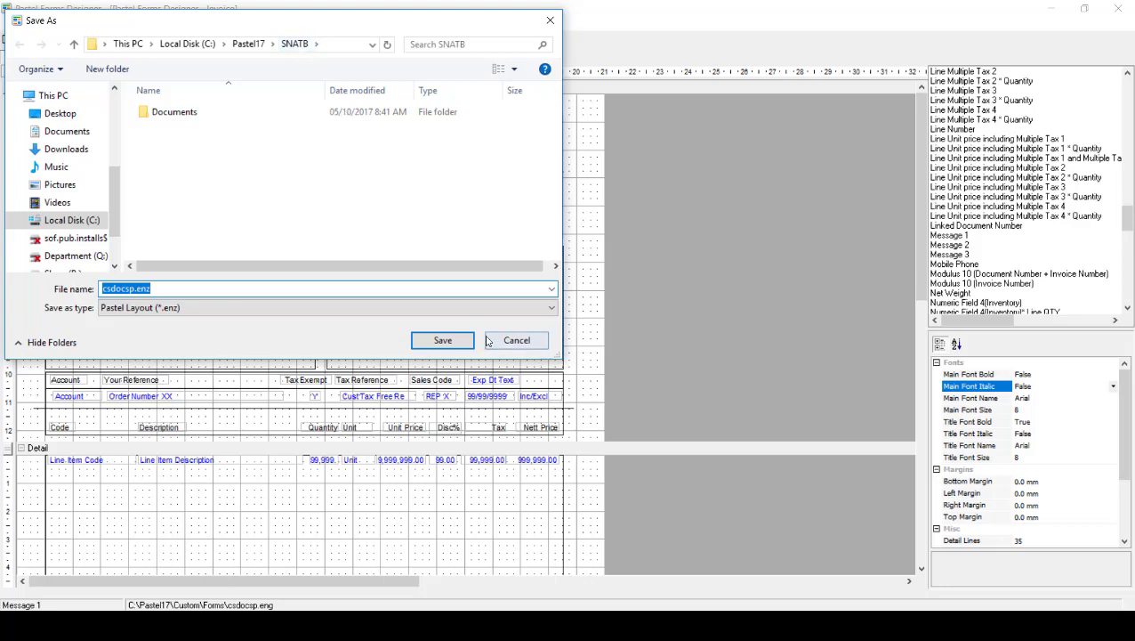
click(442, 340)
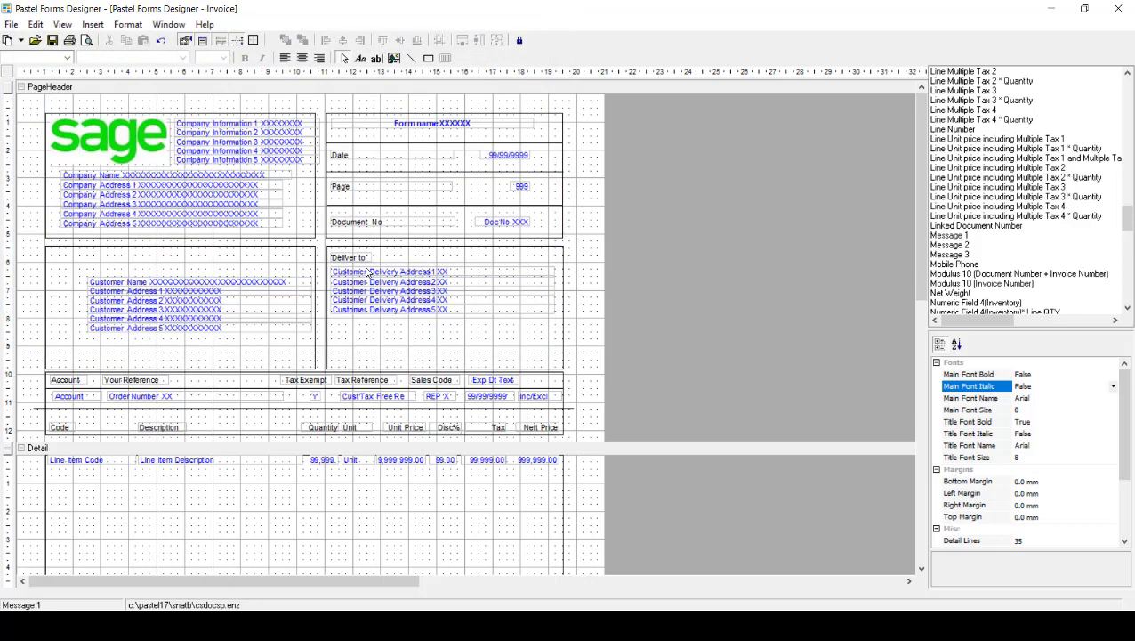
- Save another copy, inserting 'pdf' after 'csdoc' to name it csdocpdfsp.enz
click(11, 25)
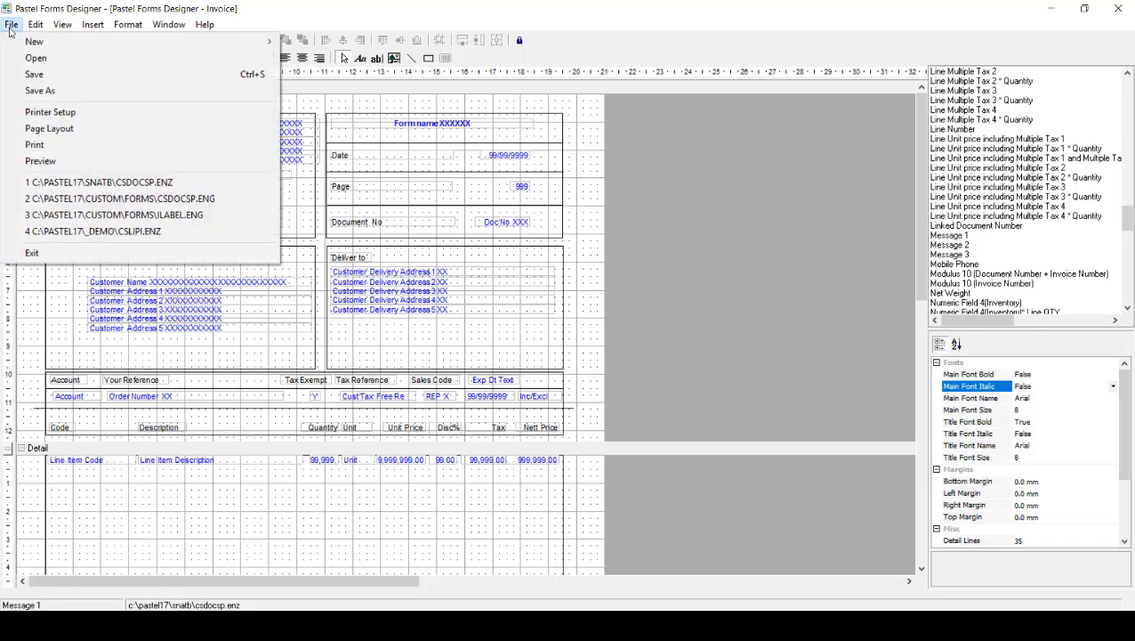
click(37, 90)
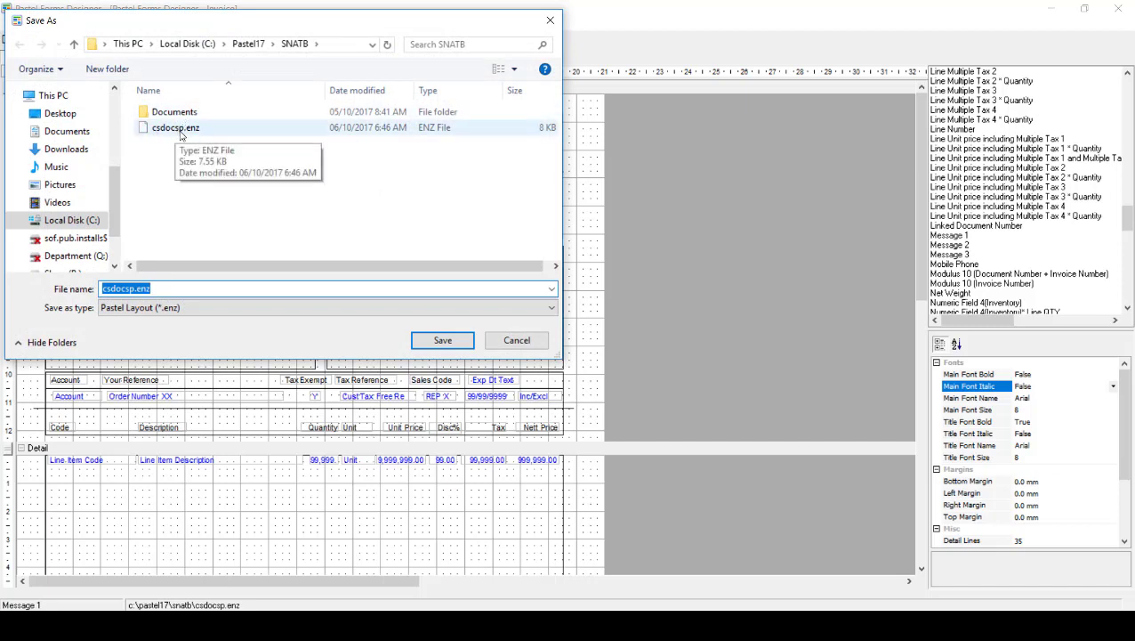
click(126, 288)
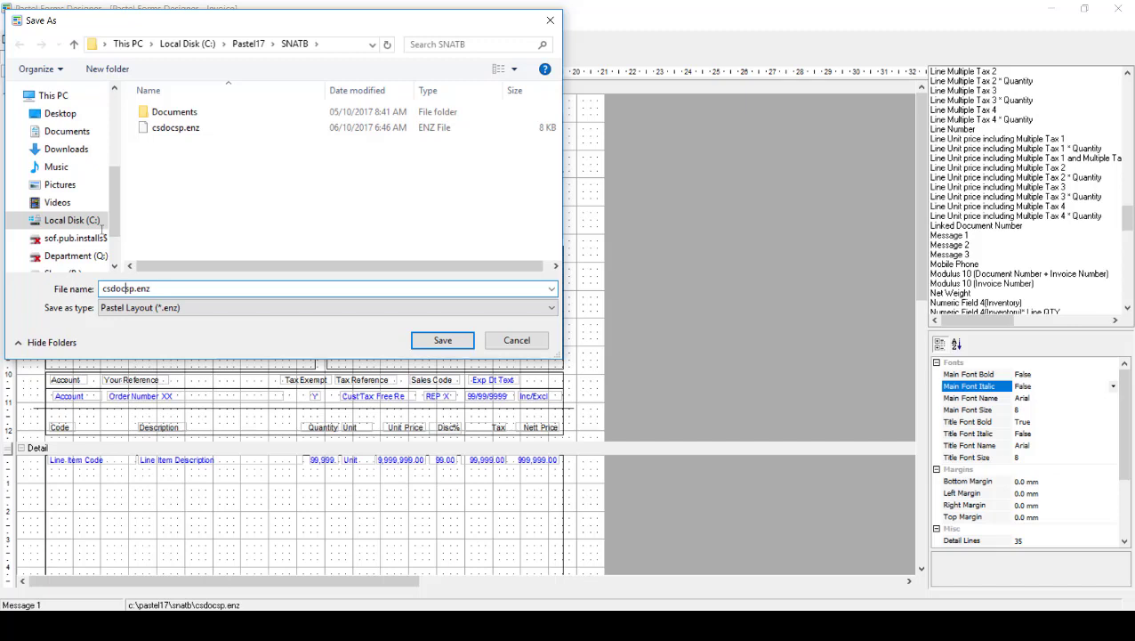
text(pdf)
click(437, 341)
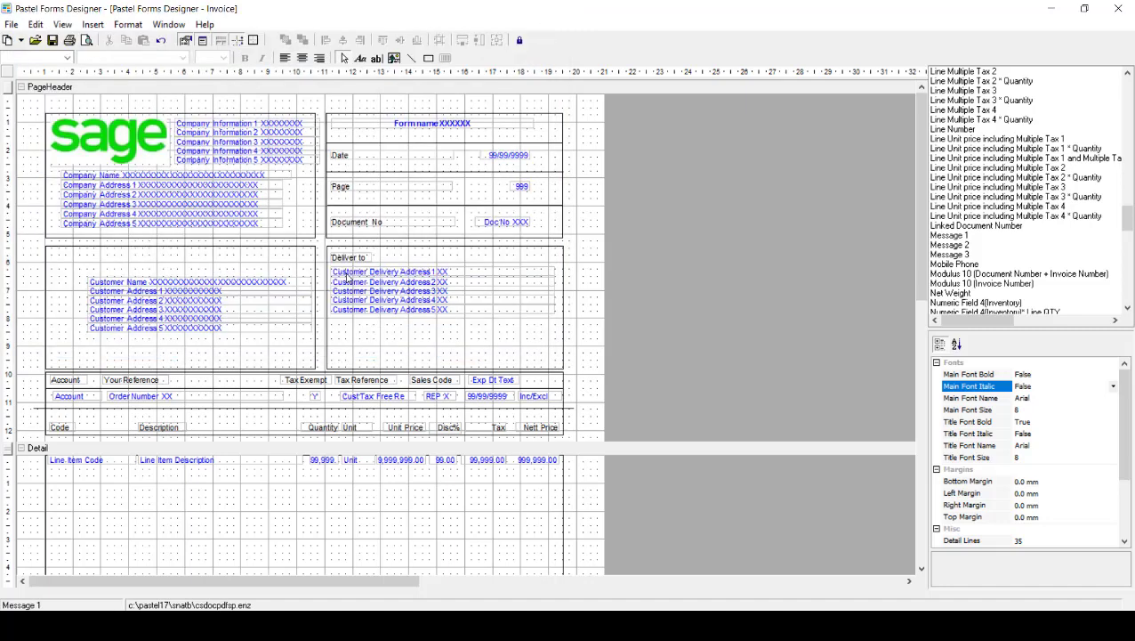